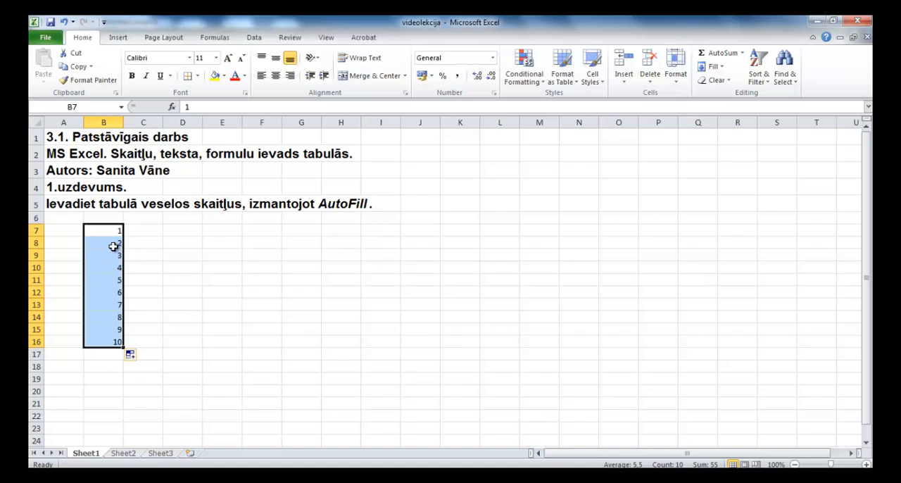
# Step: Copy the values 2 and 3 from cells B8:B9 into C7:C8
pyautogui.moveTo(113, 243); pyautogui.dragTo(111, 254)
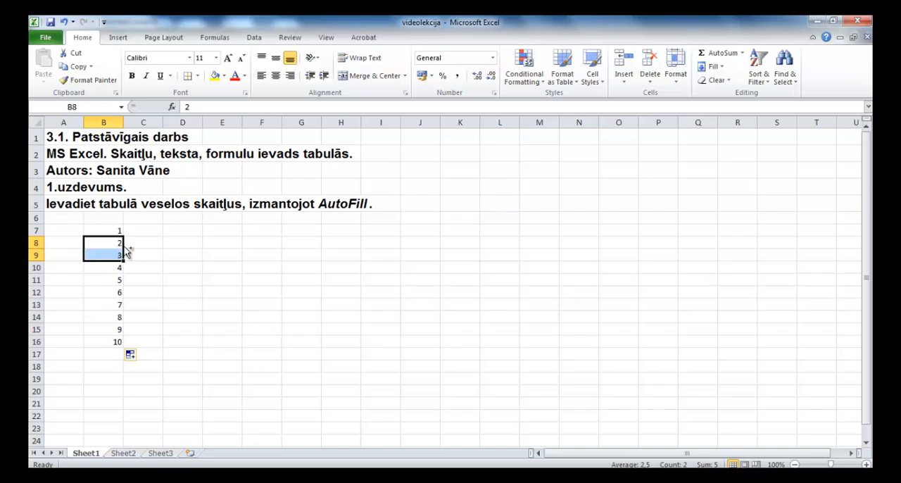
pyautogui.moveTo(127, 252); pyautogui.dragTo(147, 235)
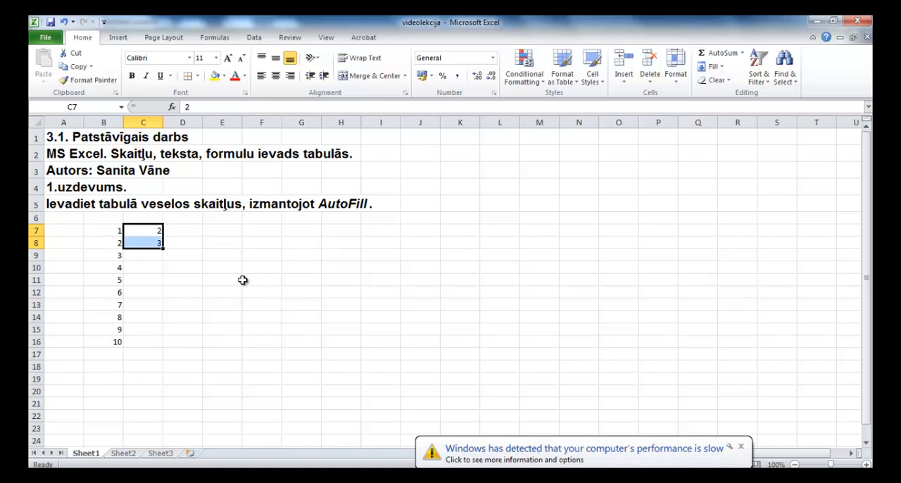
pyautogui.click(147, 230)
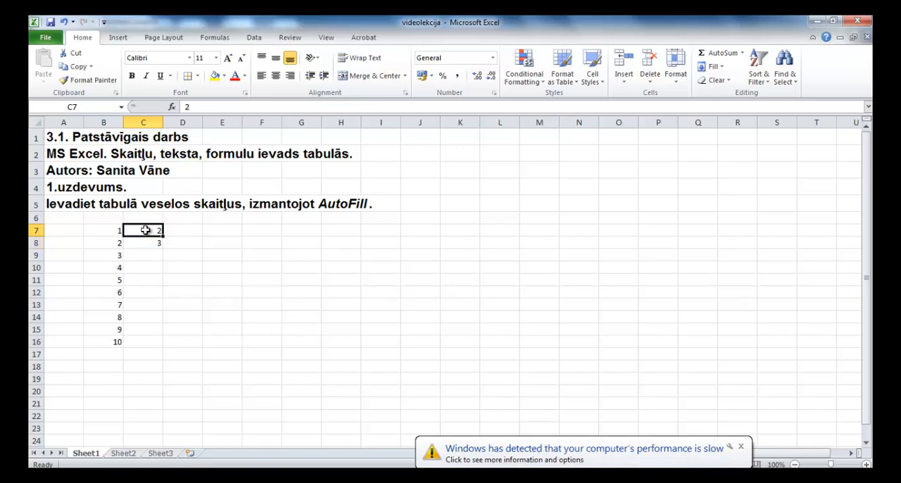
# Step: Use AutoFill to extend the number series in B7:C8 across to column K and down to row 16
pyautogui.click(112, 235)
pyautogui.moveTo(112, 235); pyautogui.dragTo(140, 242)
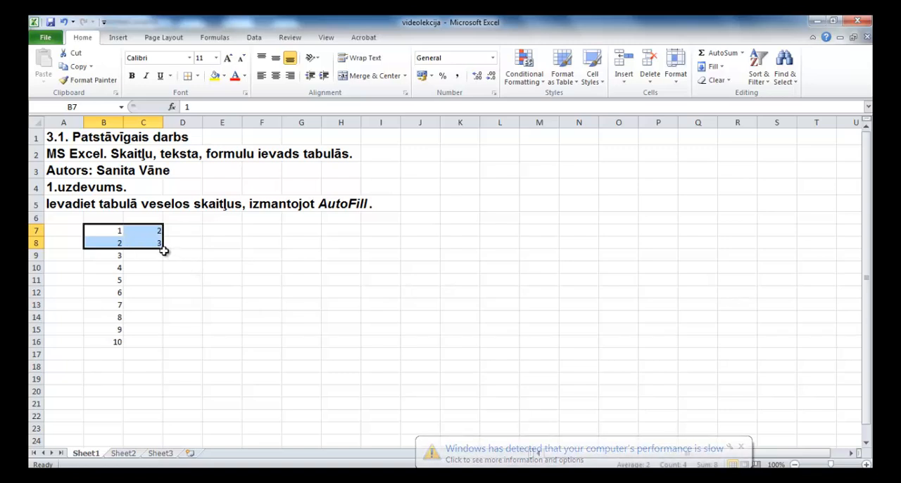
pyautogui.moveTo(162, 247); pyautogui.dragTo(163, 247)
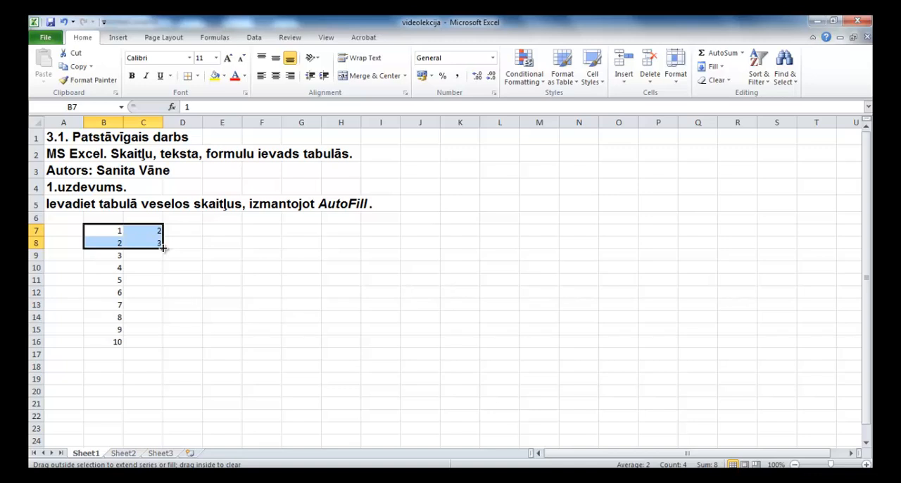
pyautogui.moveTo(162, 247); pyautogui.dragTo(478, 250)
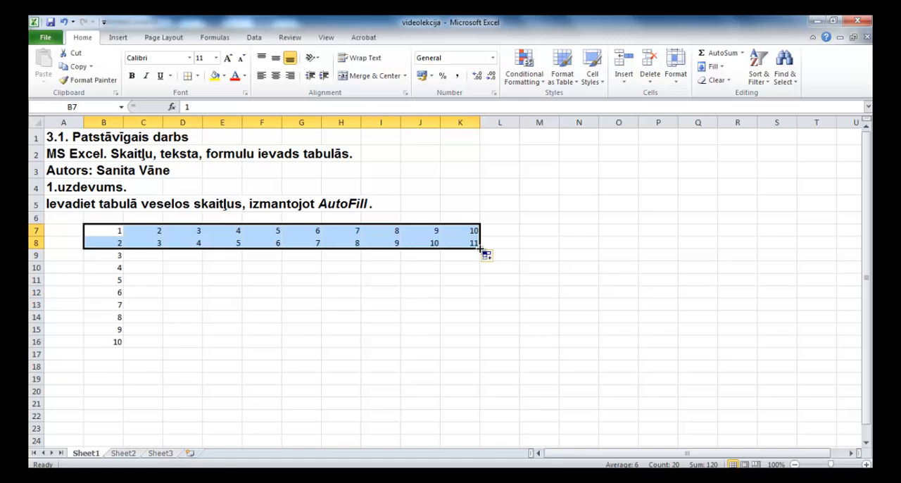
pyautogui.moveTo(480, 248); pyautogui.dragTo(478, 345)
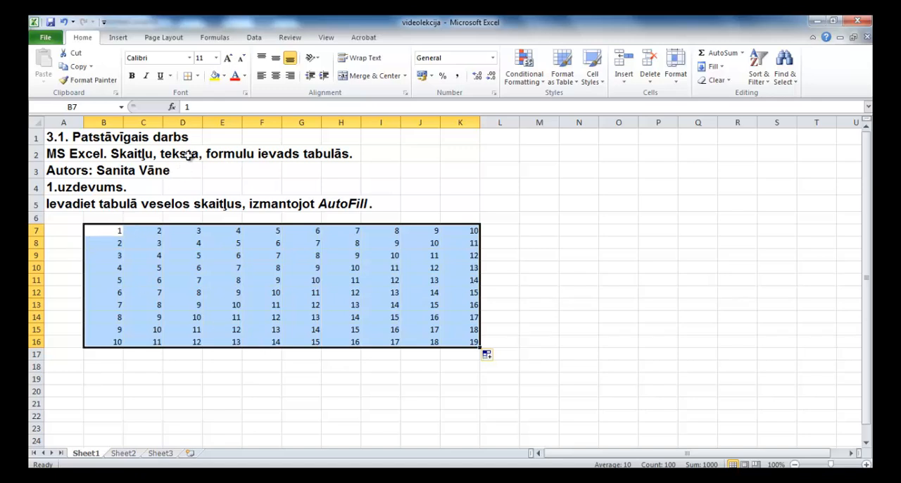
# Step: Set light blue dotted inside borders for the number table B7:K16 in the cell border settings
pyautogui.click(199, 76)
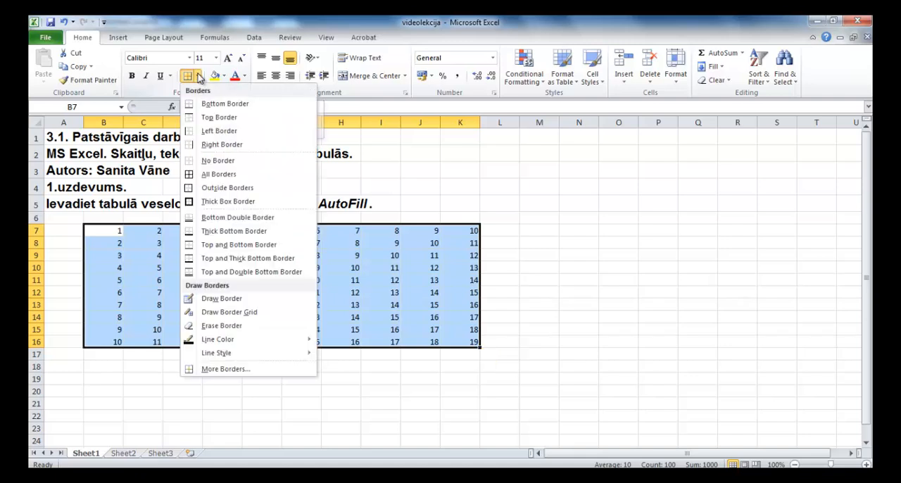
pyautogui.click(231, 370)
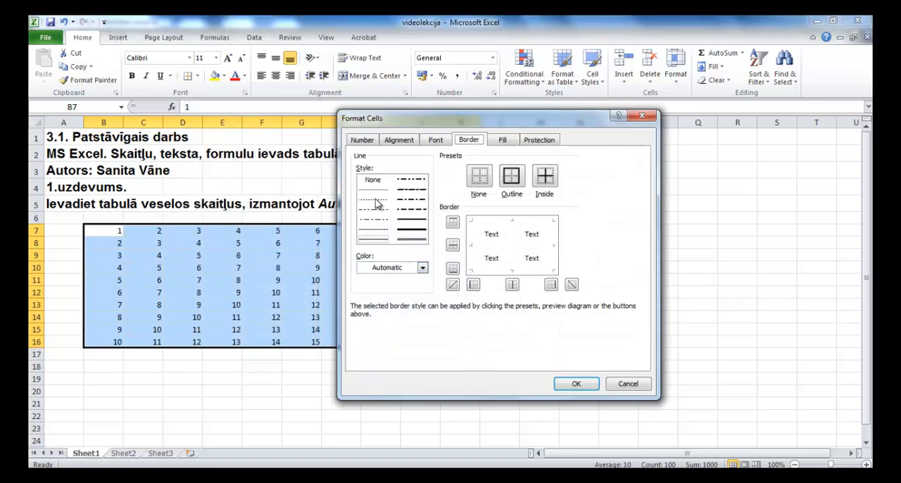
pyautogui.click(374, 201)
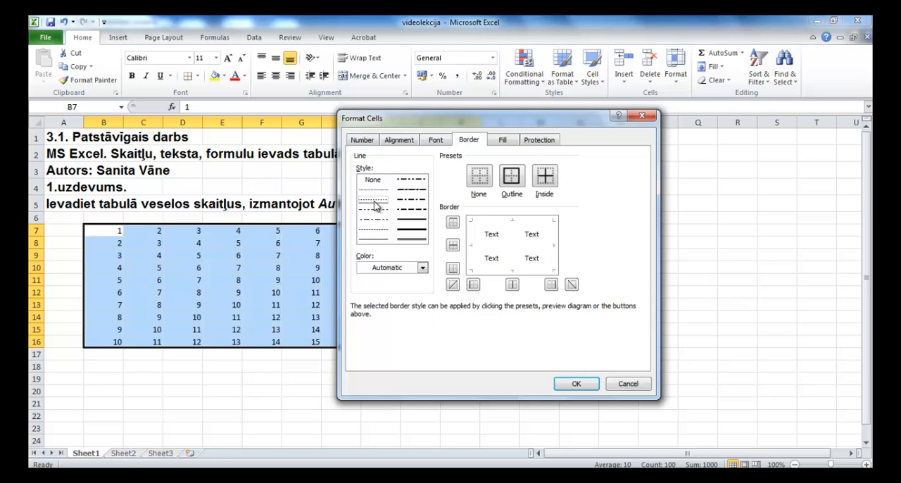
pyautogui.click(422, 269)
pyautogui.click(426, 373)
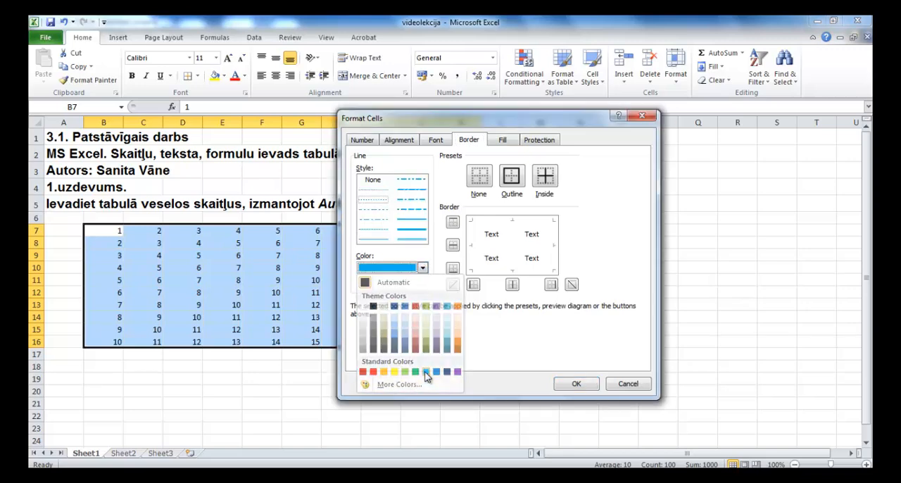
pyautogui.click(542, 181)
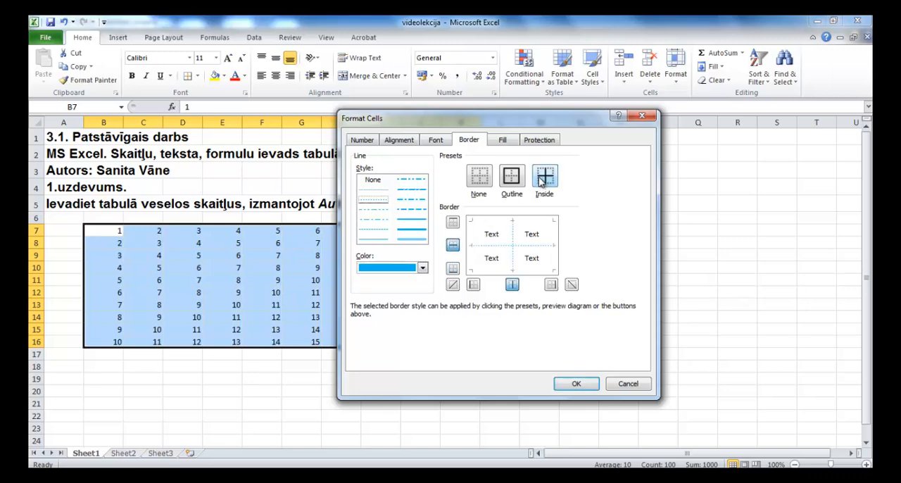
# Step: Add a red dash-dot outline to the number table and apply the border settings
pyautogui.click(418, 201)
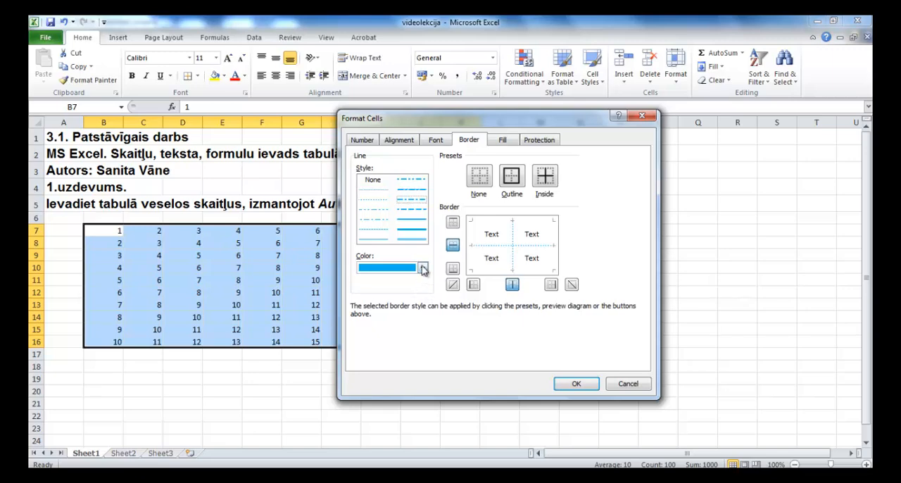
pyautogui.click(423, 268)
pyautogui.click(377, 374)
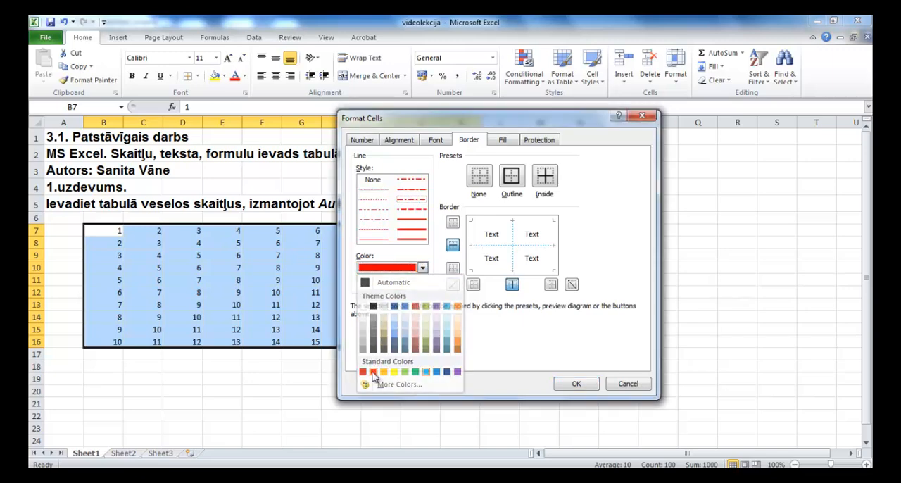
pyautogui.click(519, 181)
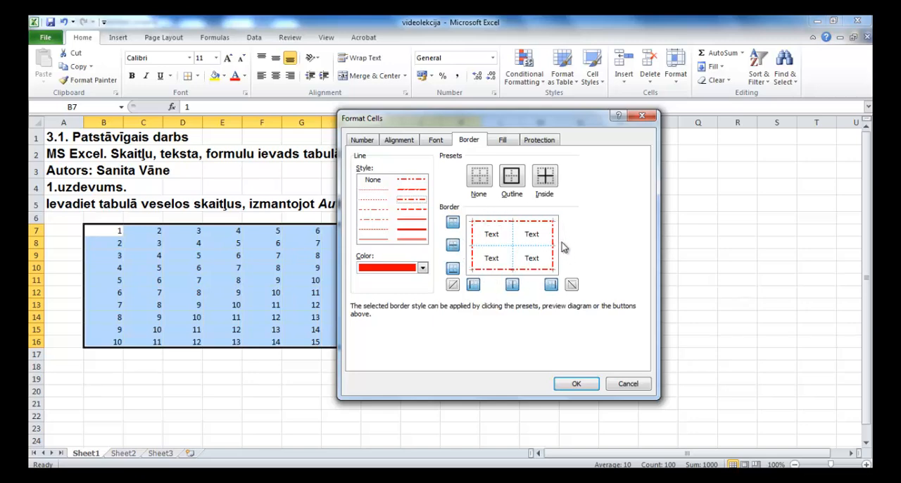
pyautogui.click(574, 382)
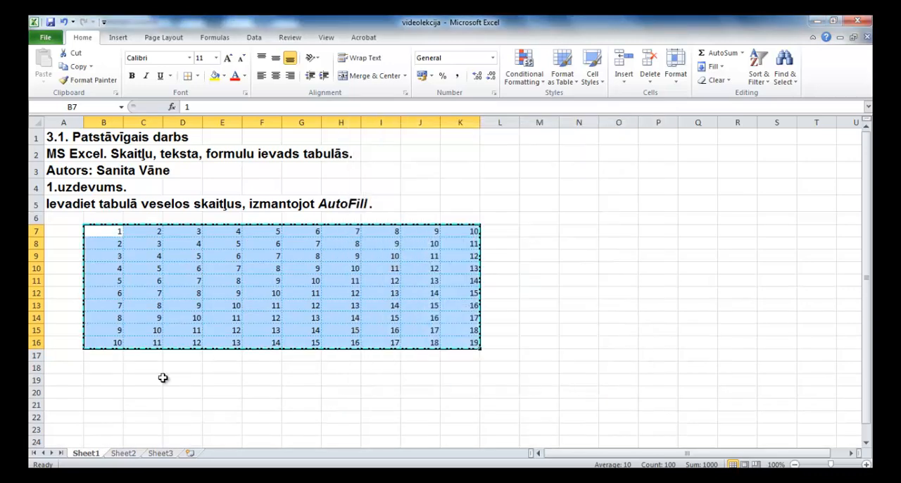
pyautogui.click(157, 381)
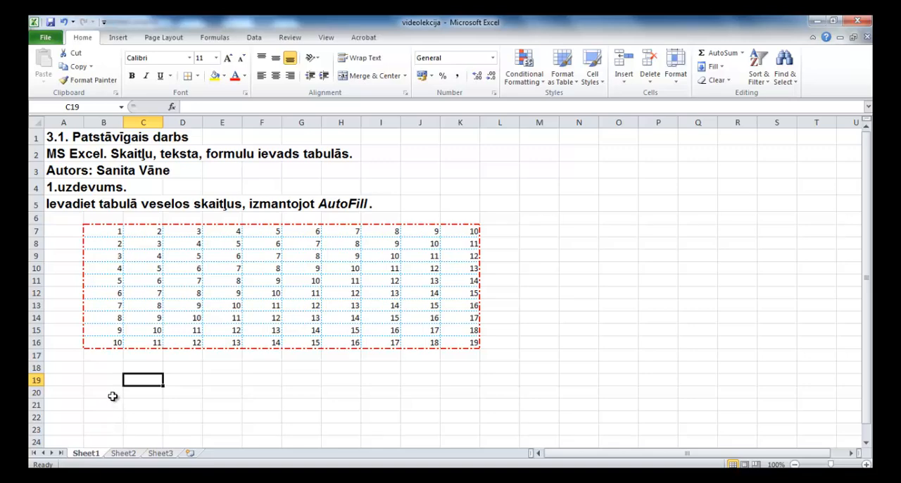
# Step: Rename Sheet1 as "1.uzd."
pyautogui.doubleClick(87, 453)
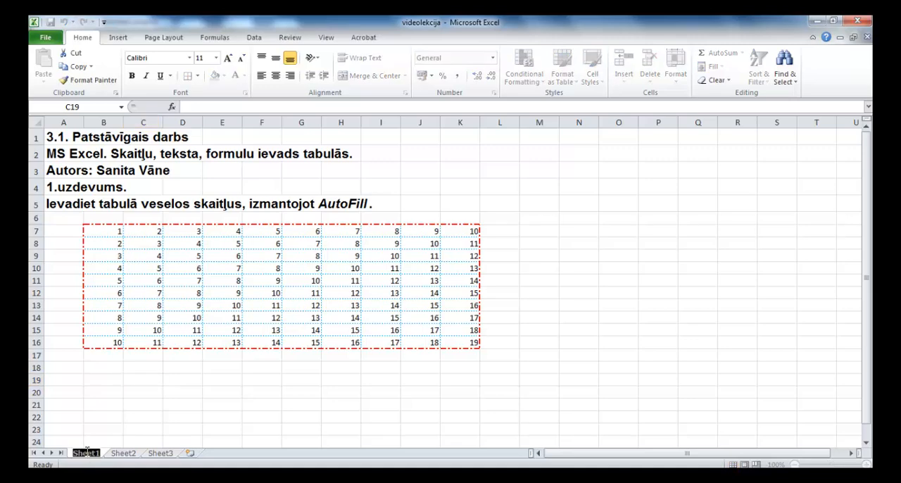
pyautogui.write('1.')
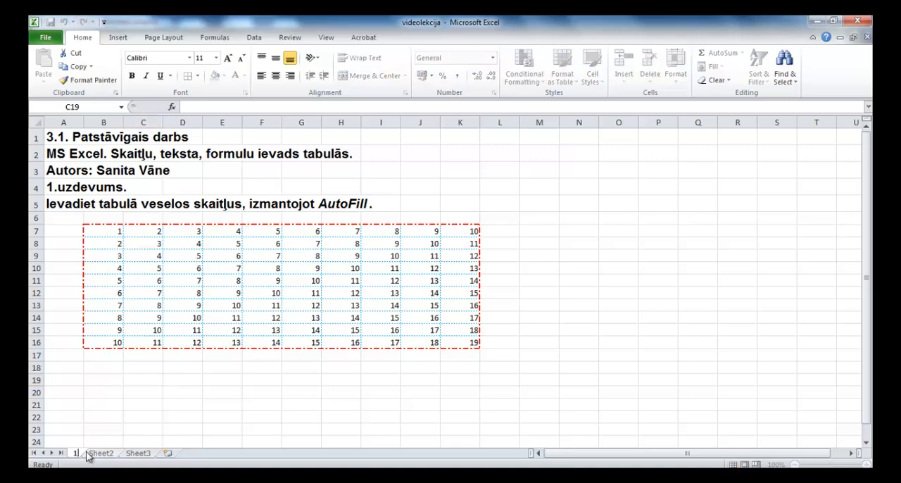
pyautogui.write('uzd.')
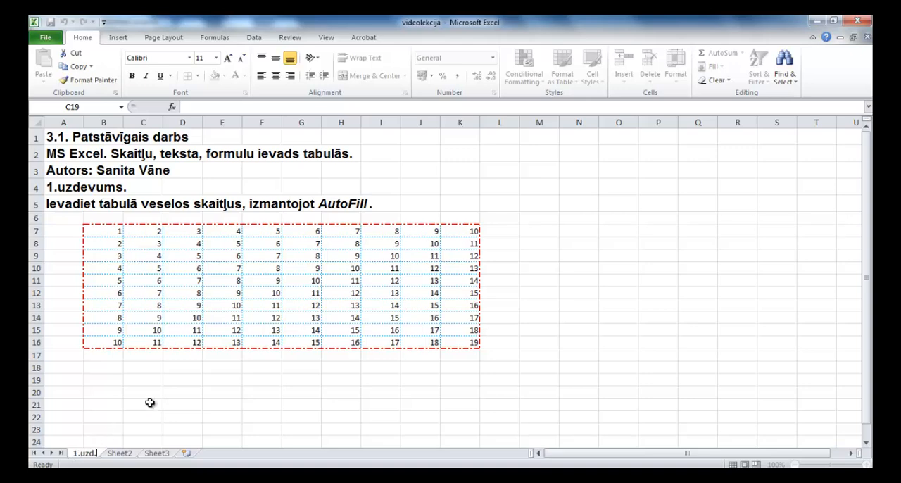
pyautogui.click(104, 394)
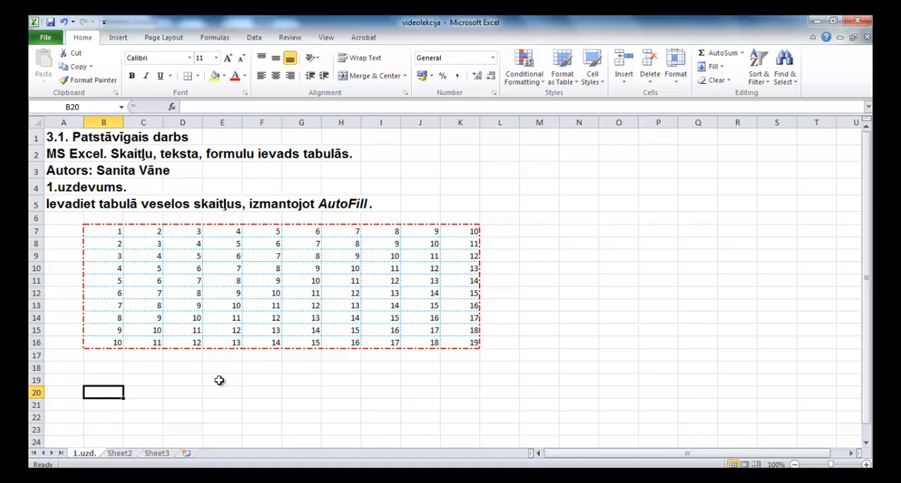
# Step: Set the tab color of the 1.uzd. sheet to green and check it against Sheet2
pyautogui.rightClick(85, 458)
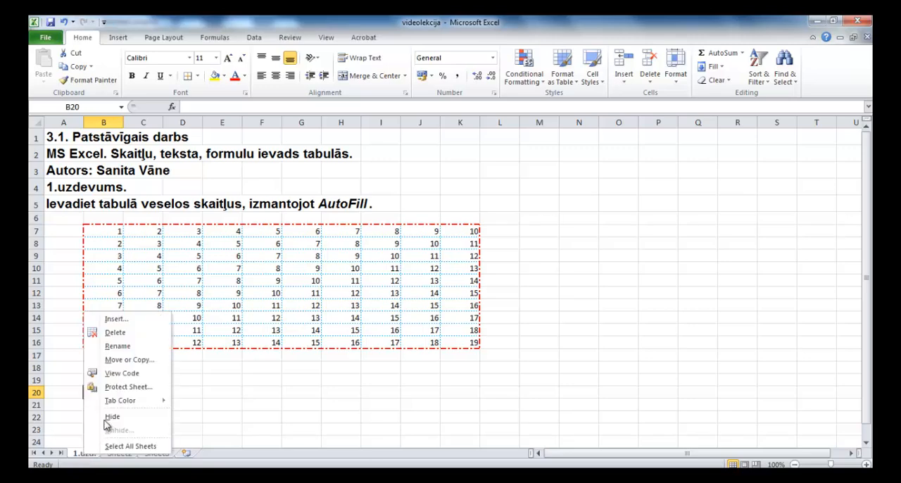
pyautogui.moveTo(111, 400)
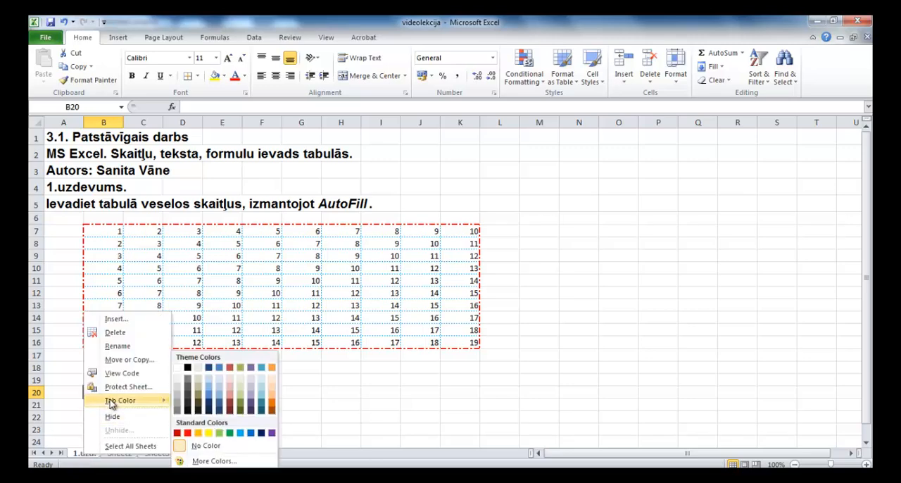
pyautogui.click(230, 433)
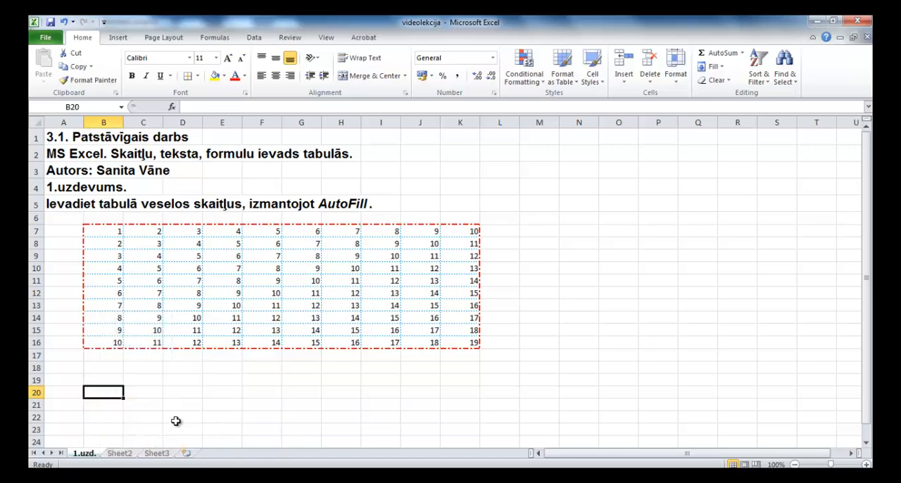
pyautogui.click(120, 454)
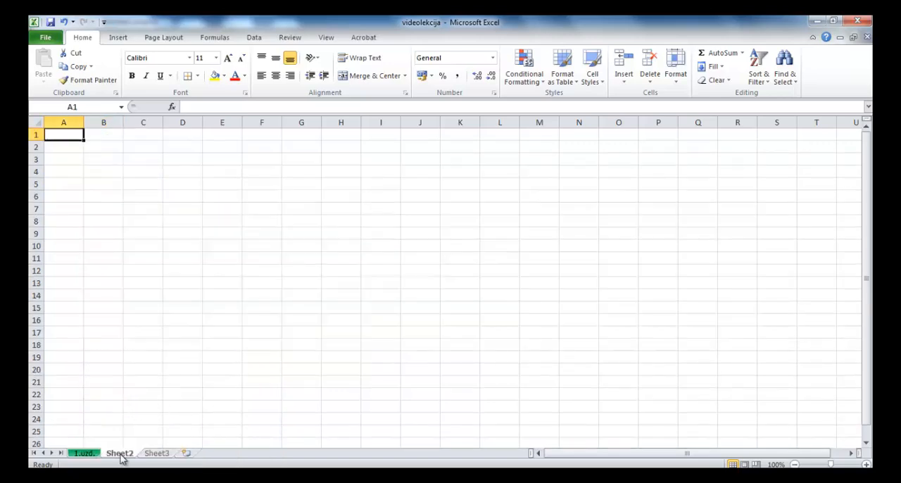
pyautogui.click(86, 454)
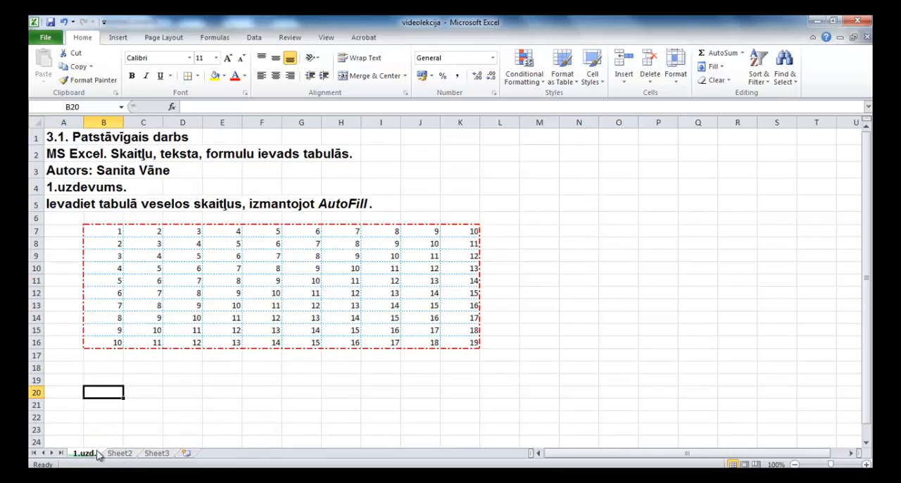
pyautogui.click(117, 454)
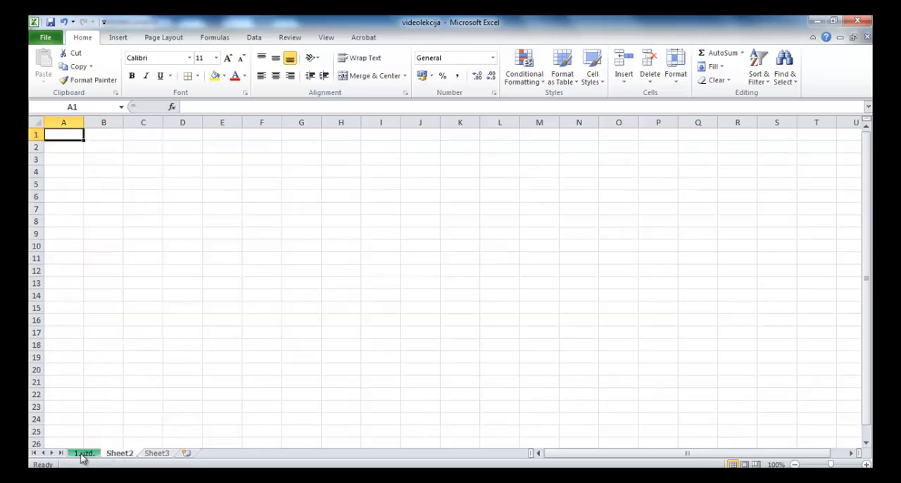
pyautogui.click(83, 455)
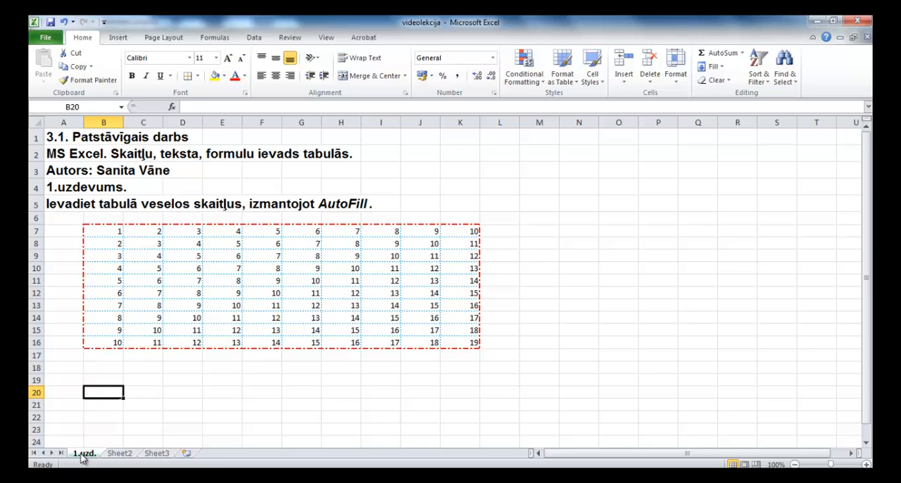
# Step: Copy the author line from cell A3 of the 1.uzd. sheet to cell A3 of Sheet2
pyautogui.click(65, 171)
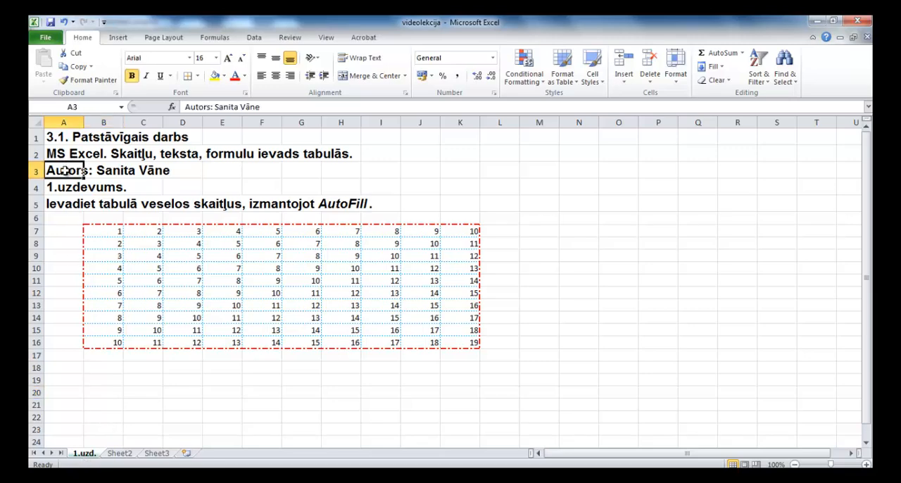
pyautogui.click(119, 454)
pyautogui.click(67, 160)
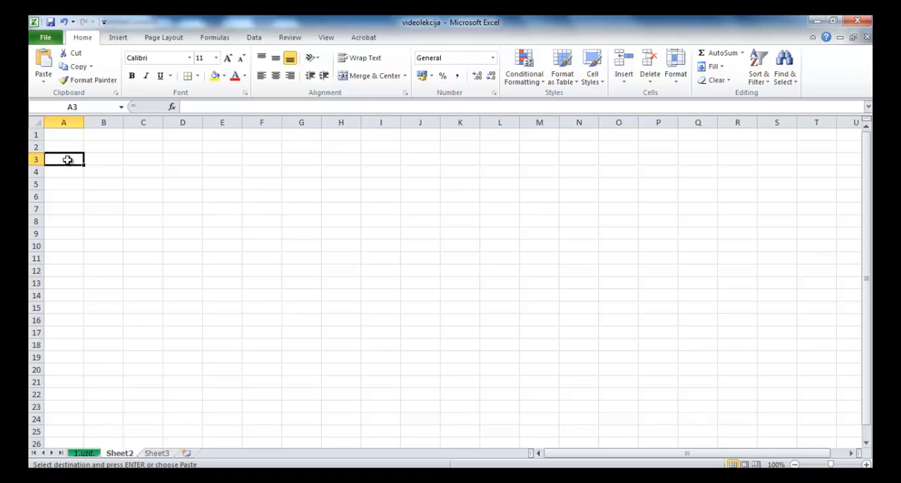
pyautogui.hotkey('ctrl', 'v')
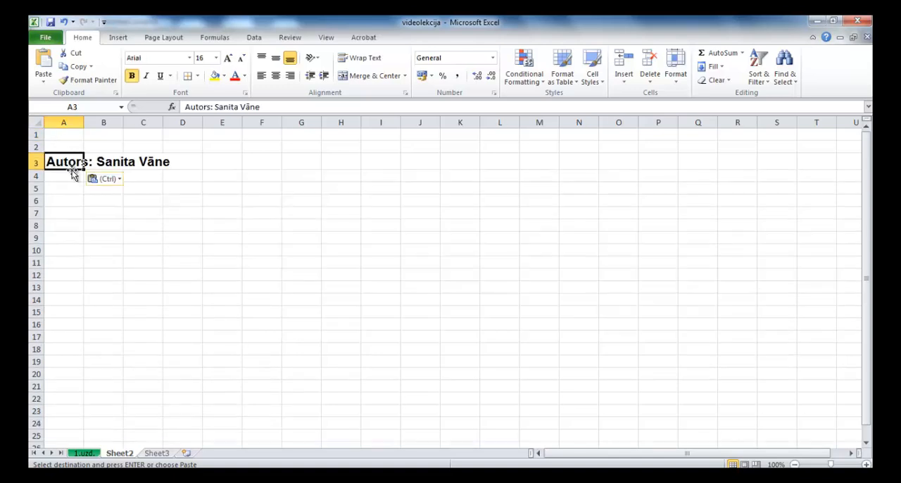
pyautogui.click(136, 191)
# Step: Copy the bordered number table B7:K16 from the 1.uzd. sheet to Sheet2, starting at cell C6
pyautogui.click(85, 454)
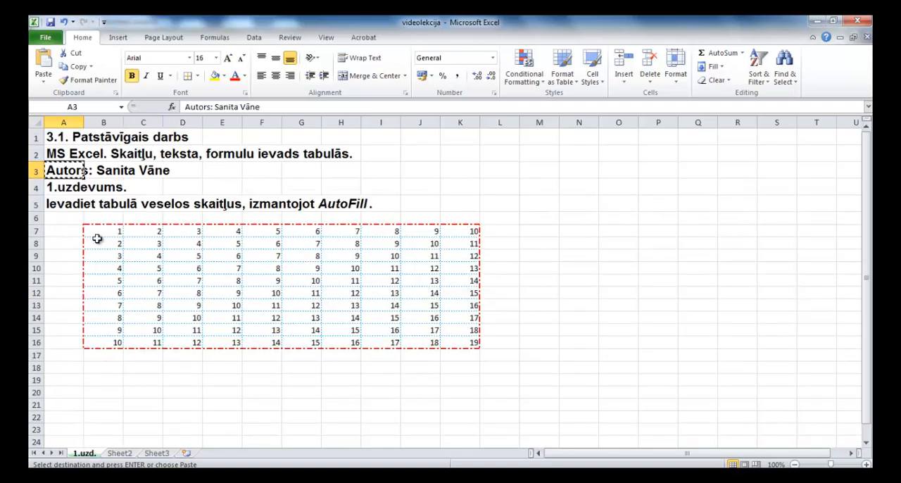
pyautogui.moveTo(97, 232); pyautogui.dragTo(449, 342)
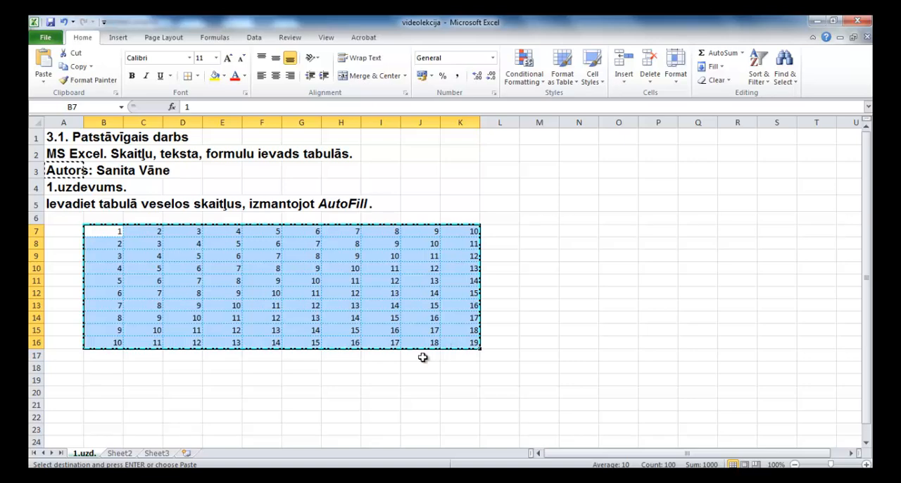
pyautogui.click(119, 454)
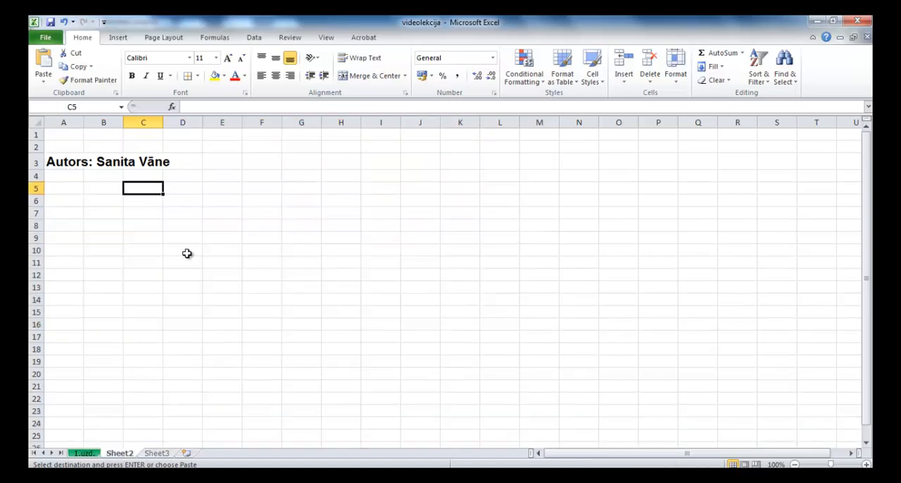
pyautogui.click(134, 202)
pyautogui.hotkey('ctrl', 'v')
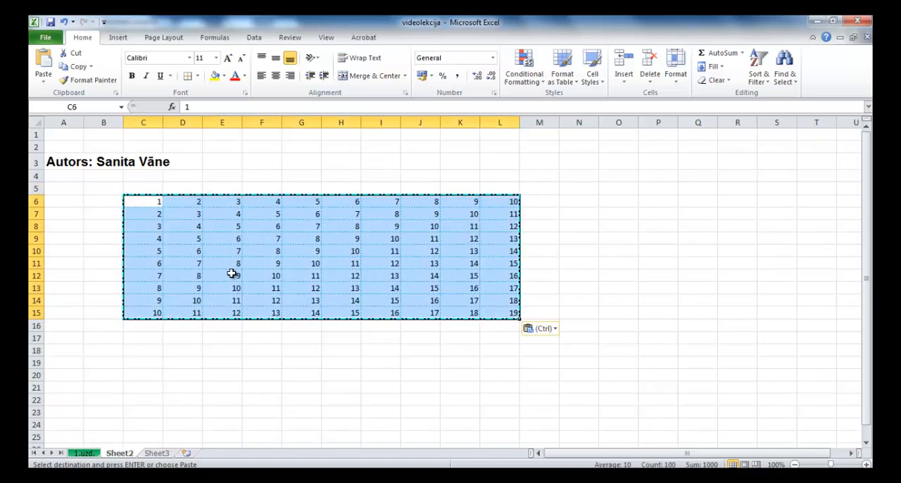
# Step: Apply all borders to the pasted number table C6:L15 on Sheet2
pyautogui.click(198, 76)
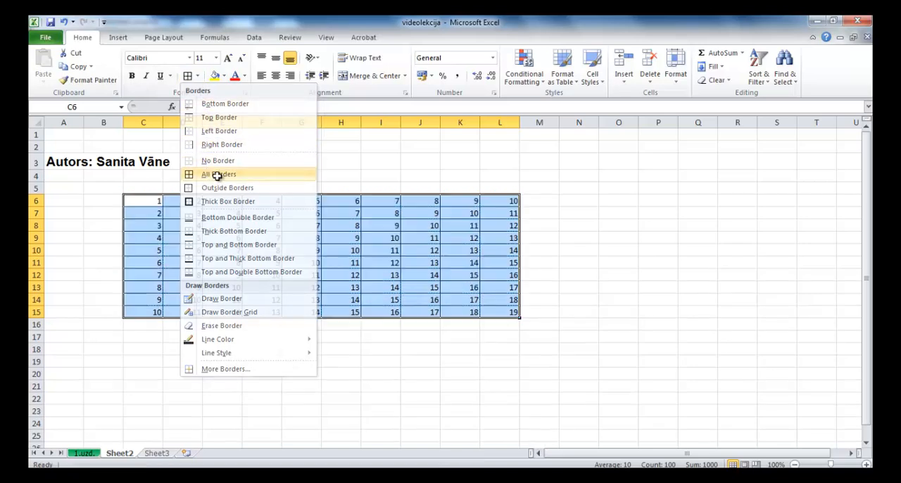
pyautogui.click(218, 176)
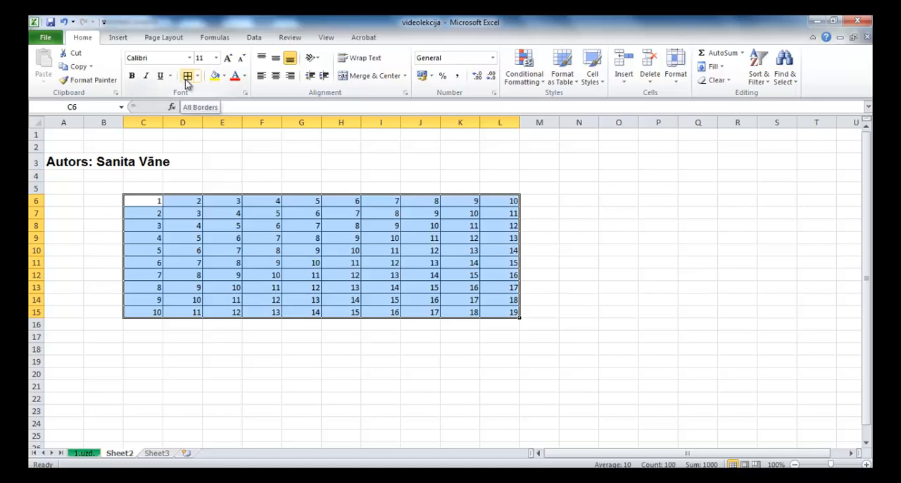
pyautogui.click(295, 239)
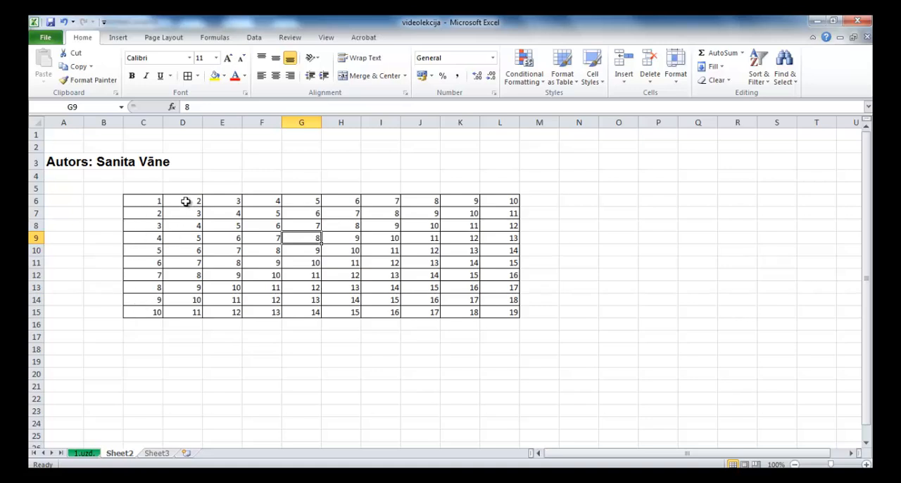
# Step: Show D6:D15 with one decimal place, and E6:E15 with two decimal places in Comma Style
pyautogui.moveTo(186, 201); pyautogui.dragTo(190, 309)
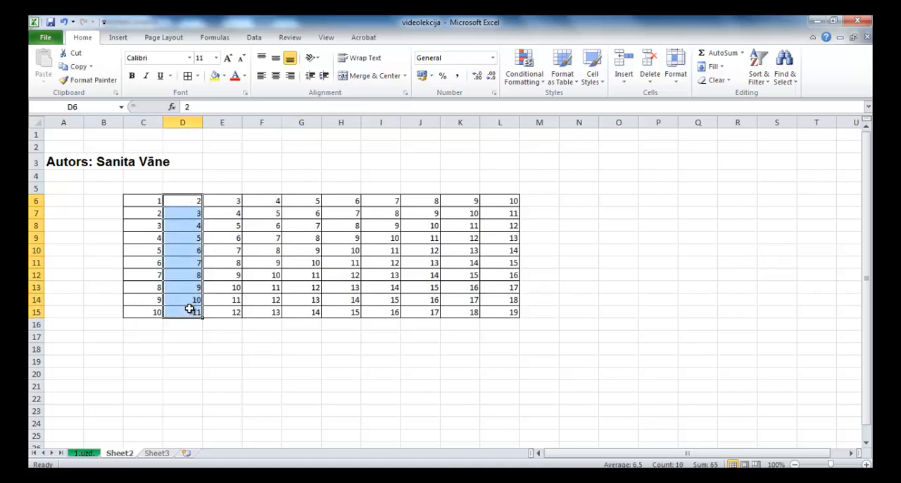
pyautogui.click(478, 77)
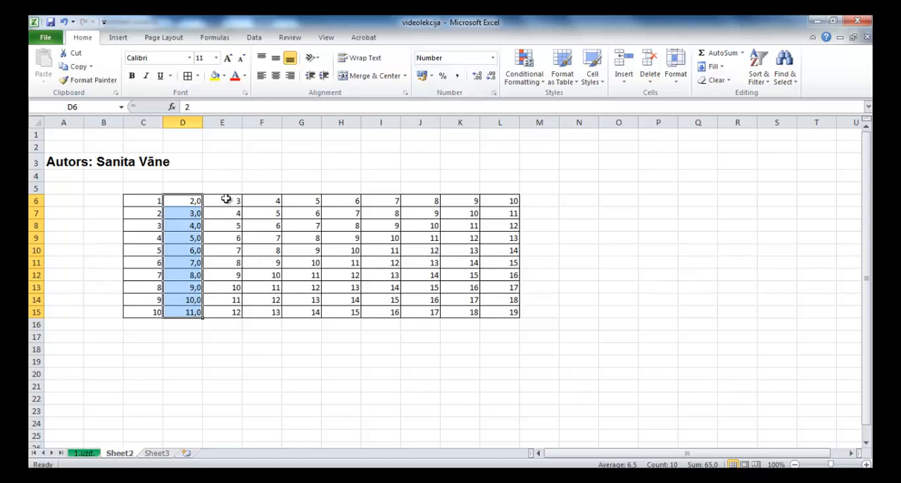
pyautogui.moveTo(225, 200); pyautogui.dragTo(219, 313)
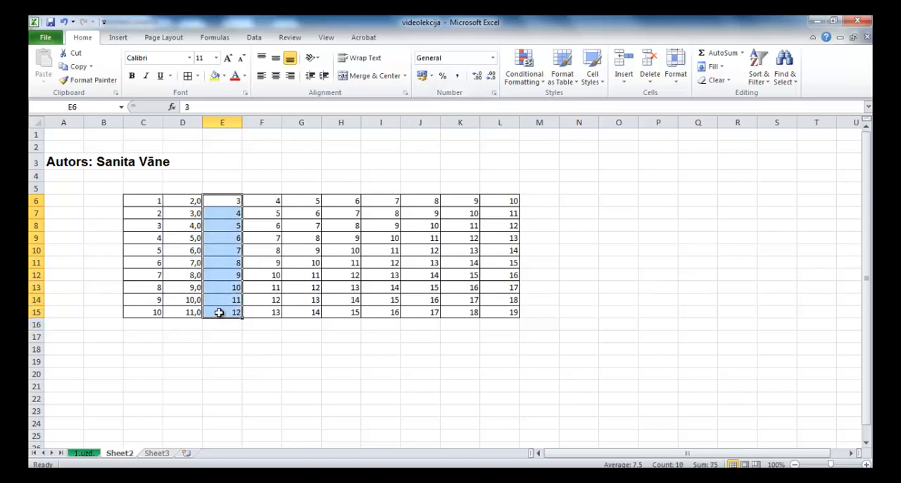
pyautogui.click(477, 80)
pyautogui.click(477, 80)
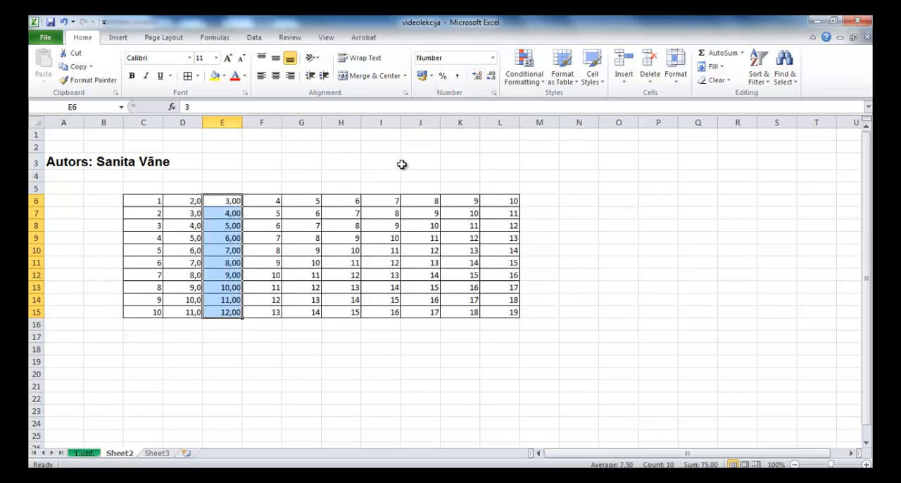
pyautogui.click(457, 78)
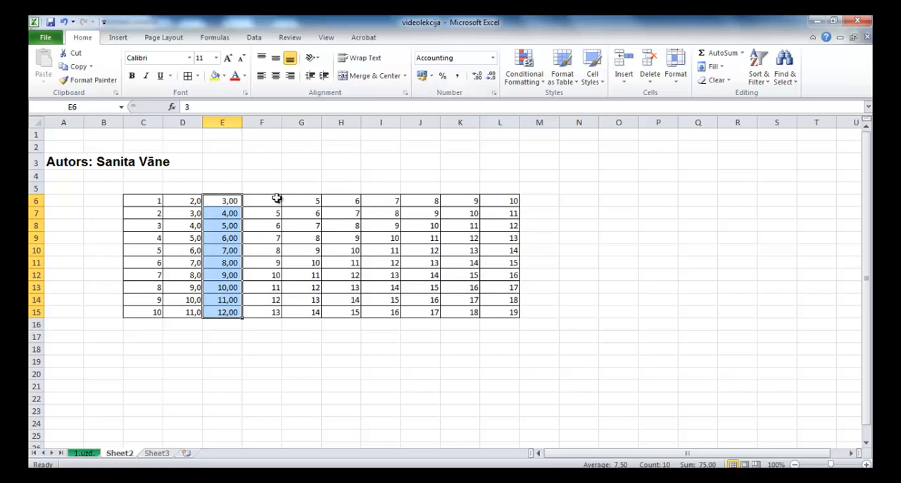
# Step: Increase the decimals of the numbers in F6:F15 to three places
pyautogui.moveTo(268, 201); pyautogui.dragTo(268, 312)
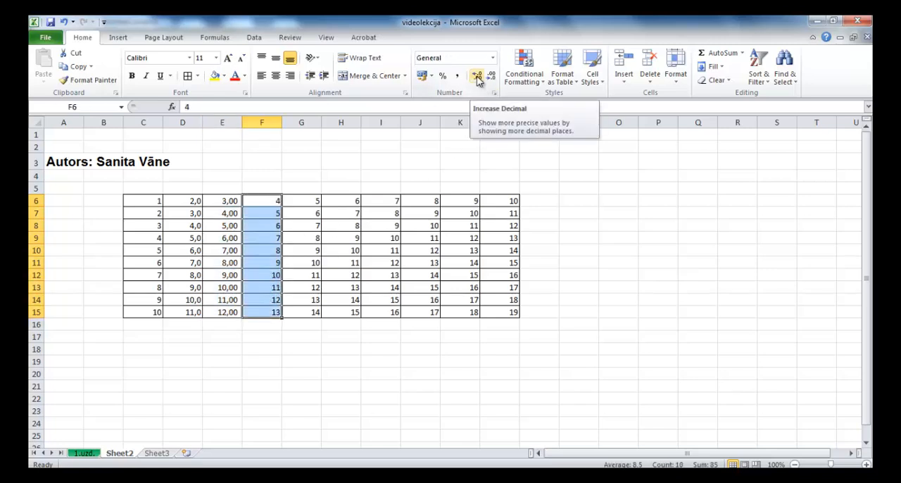
pyautogui.click(477, 77)
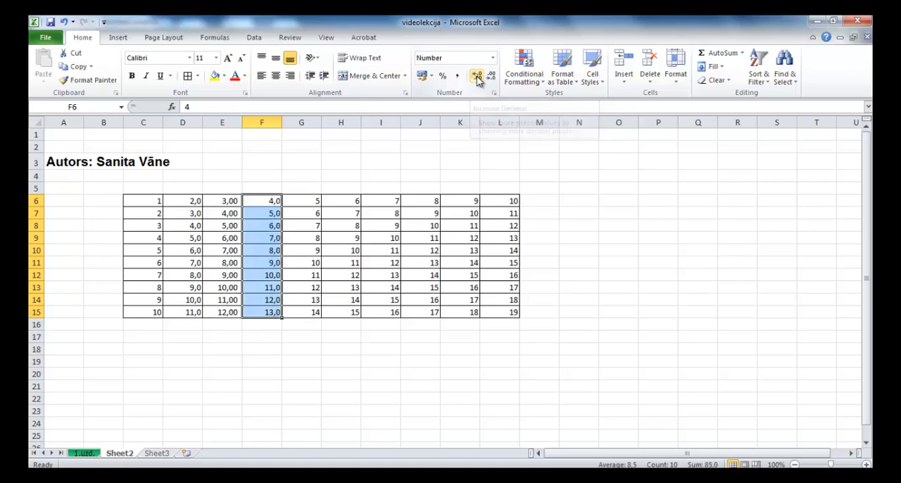
pyautogui.click(476, 78)
pyautogui.click(477, 78)
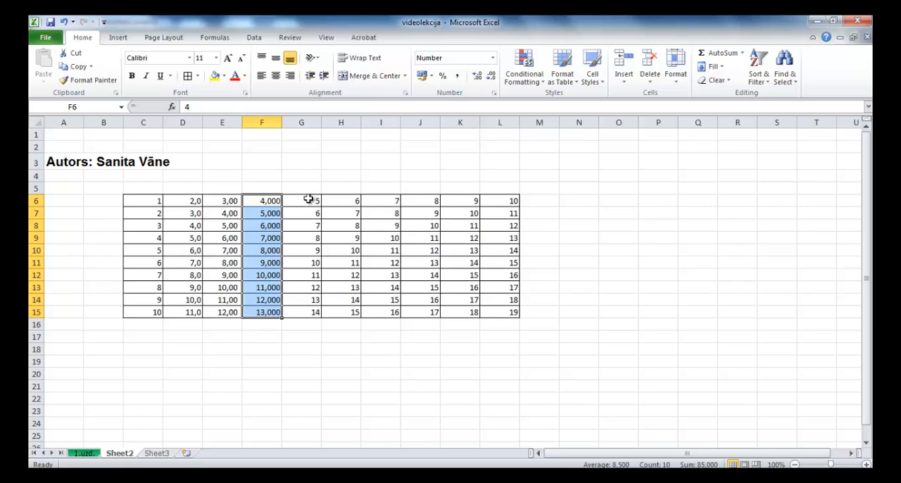
# Step: Format the numbers in G6:G15 with the € Latvian accounting format
pyautogui.moveTo(309, 200); pyautogui.dragTo(302, 308)
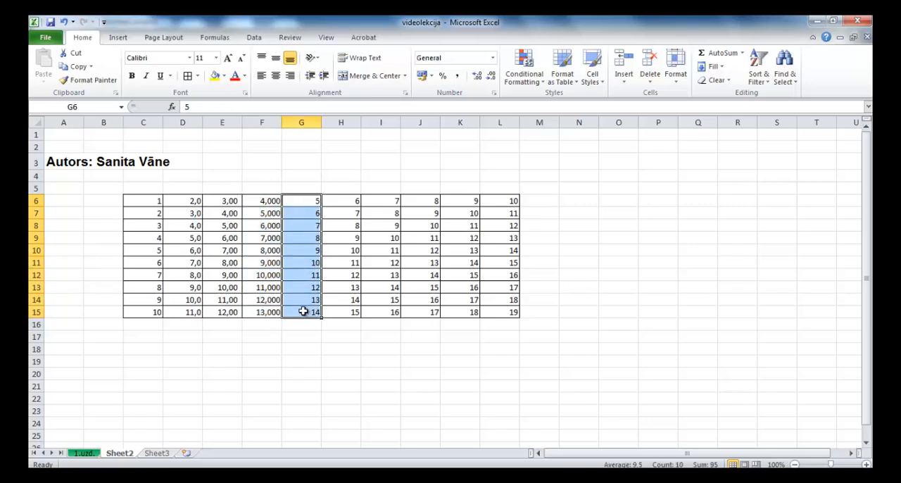
pyautogui.click(432, 76)
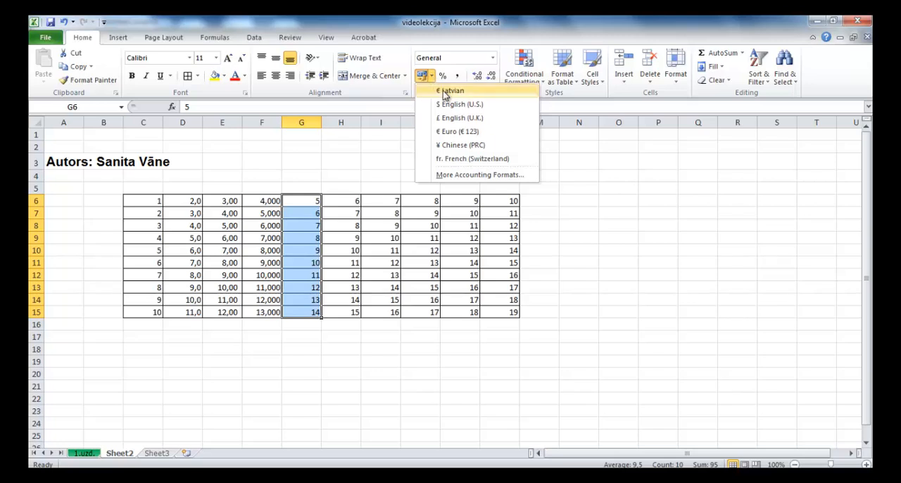
pyautogui.click(442, 91)
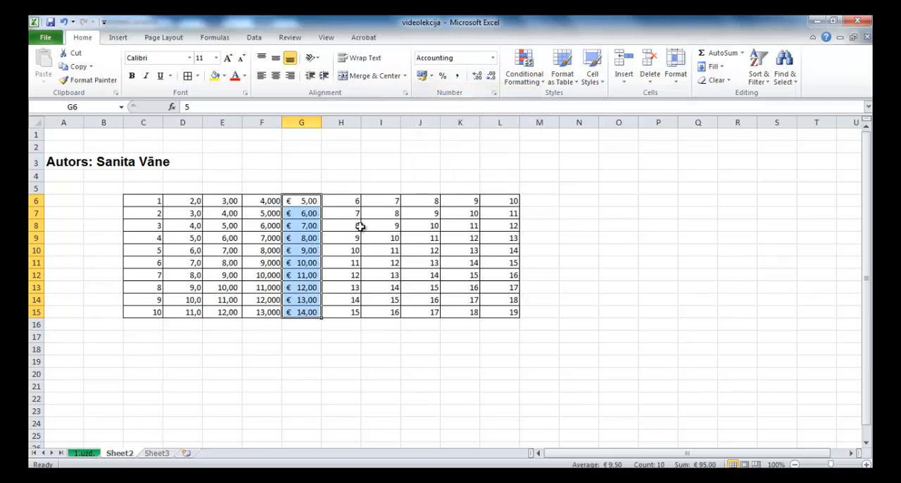
# Step: Format the numbers in H6:H15 with the $ English (U.S.) accounting format
pyautogui.moveTo(341, 201); pyautogui.dragTo(333, 312)
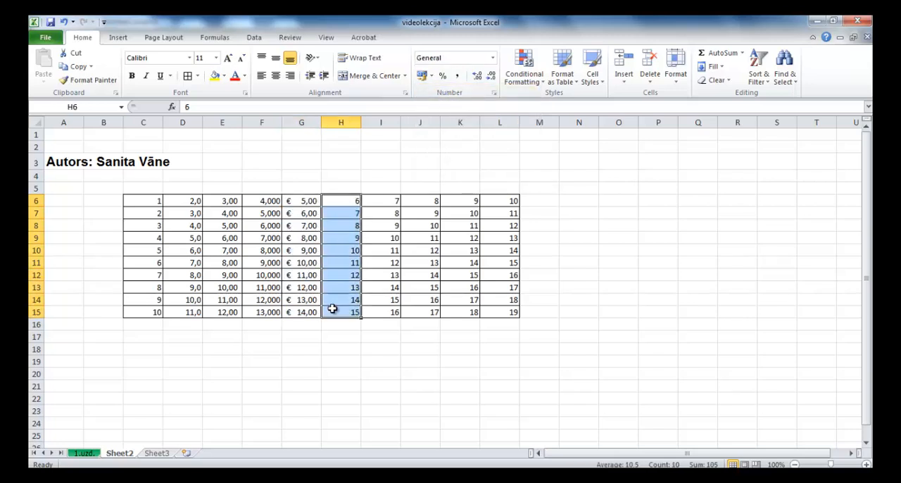
pyautogui.click(431, 76)
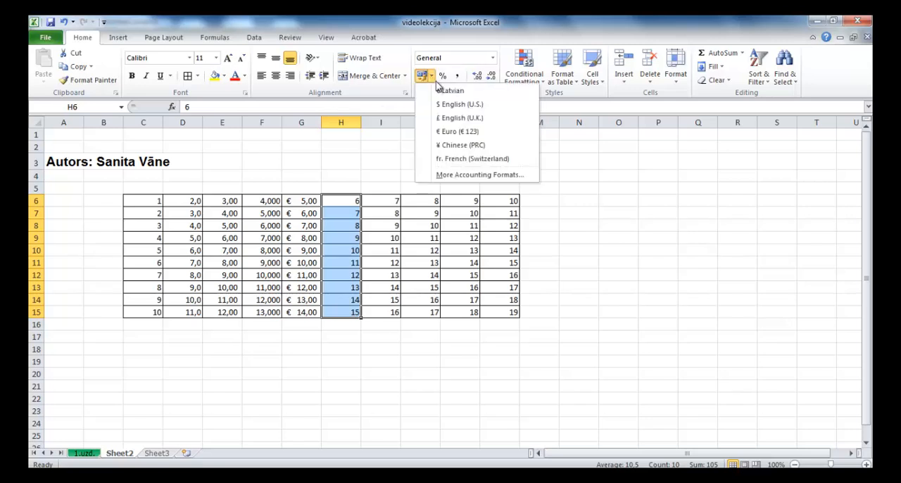
pyautogui.click(451, 105)
# Step: Format the numbers in I6:I15 with the £ English (U.K.) accounting format
pyautogui.moveTo(391, 202); pyautogui.dragTo(390, 312)
pyautogui.click(432, 76)
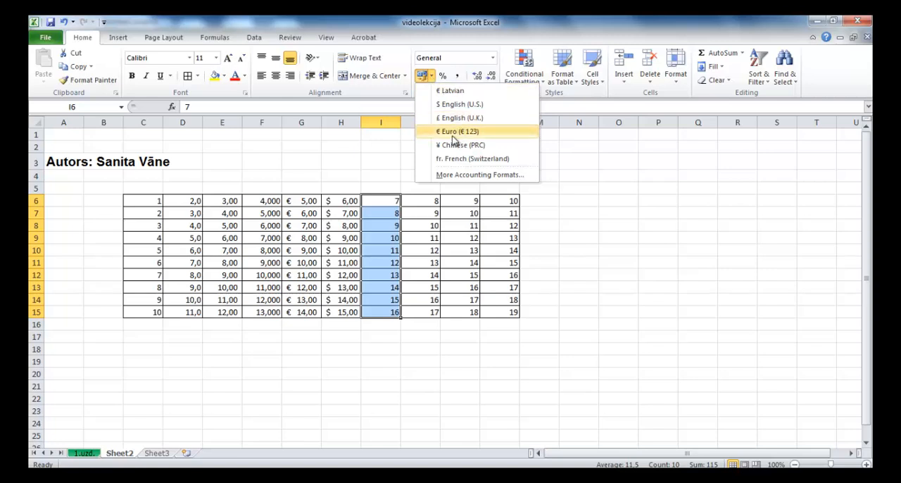
pyautogui.click(454, 117)
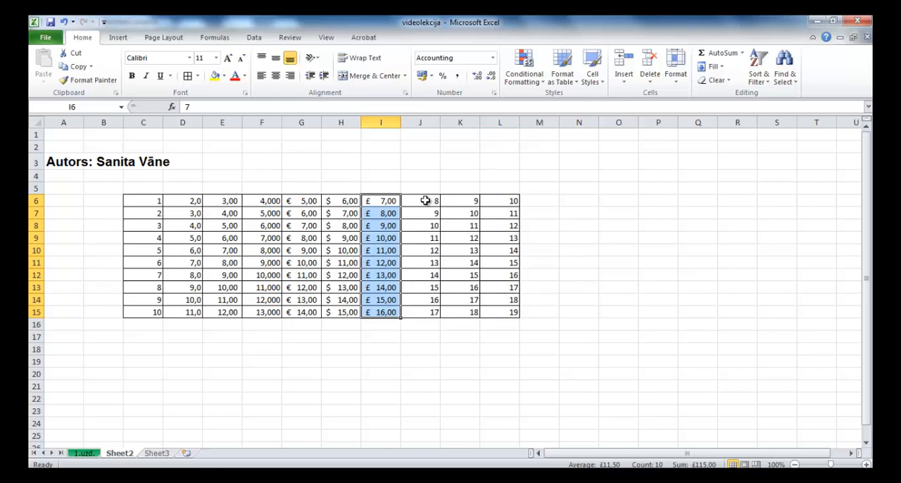
# Step: Format the numbers in J6:J15 as percentages with Percent Style
pyautogui.click(426, 201)
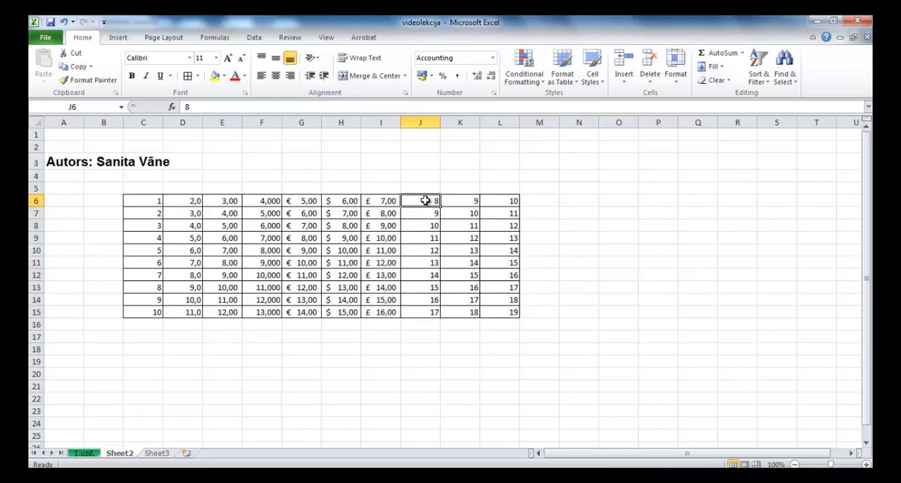
pyautogui.moveTo(425, 200); pyautogui.dragTo(410, 312)
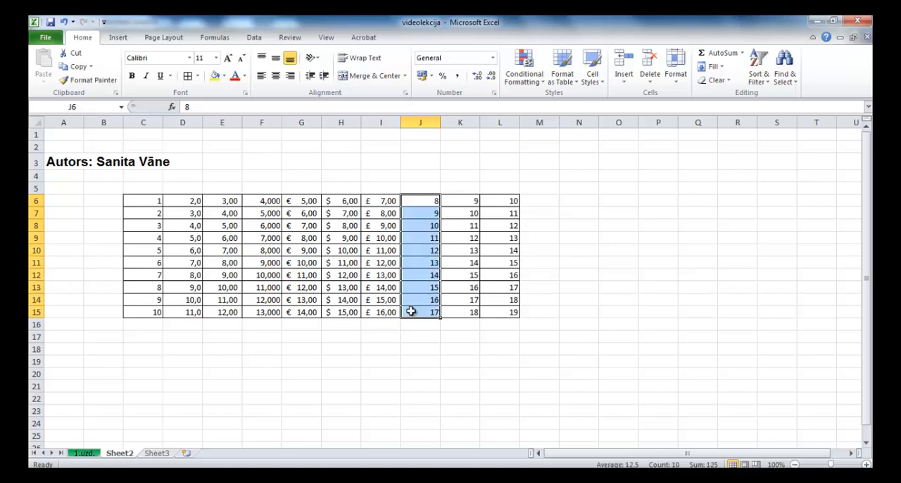
pyautogui.click(443, 79)
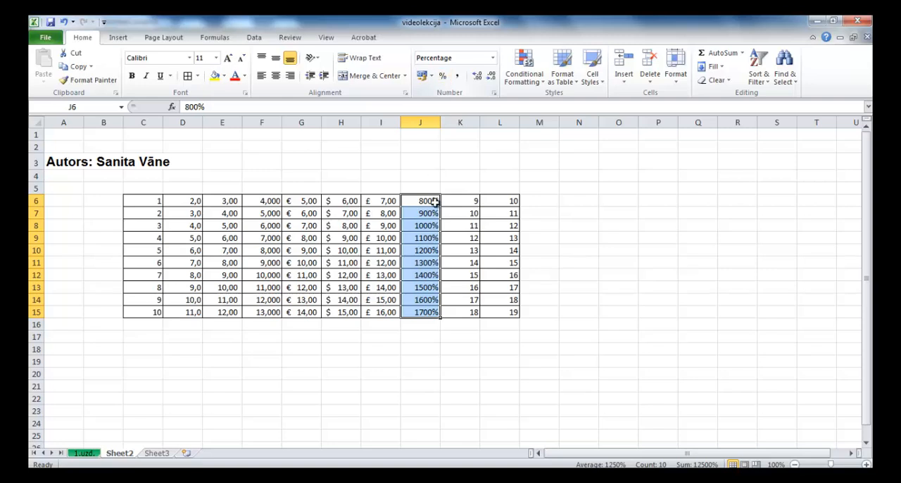
pyautogui.click(425, 203)
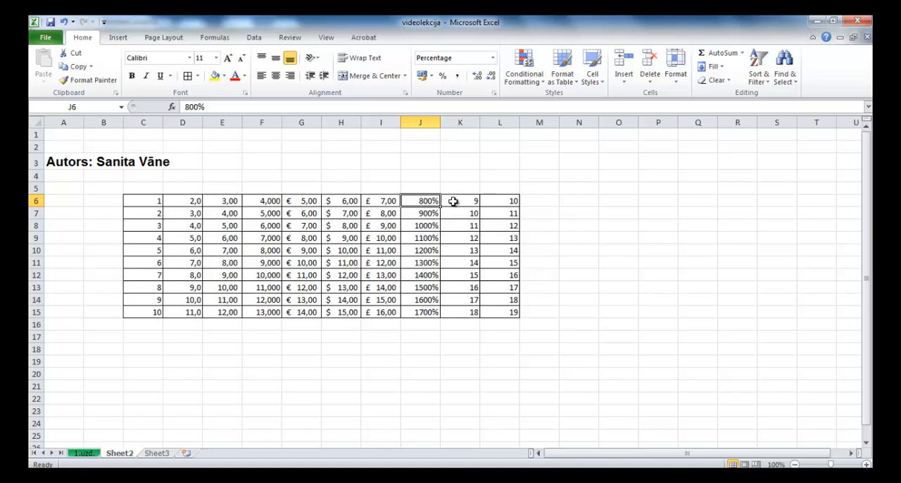
# Step: Format the numbers in K6:K15 in the Scientific category with 2 decimal places
pyautogui.moveTo(452, 201); pyautogui.dragTo(448, 312)
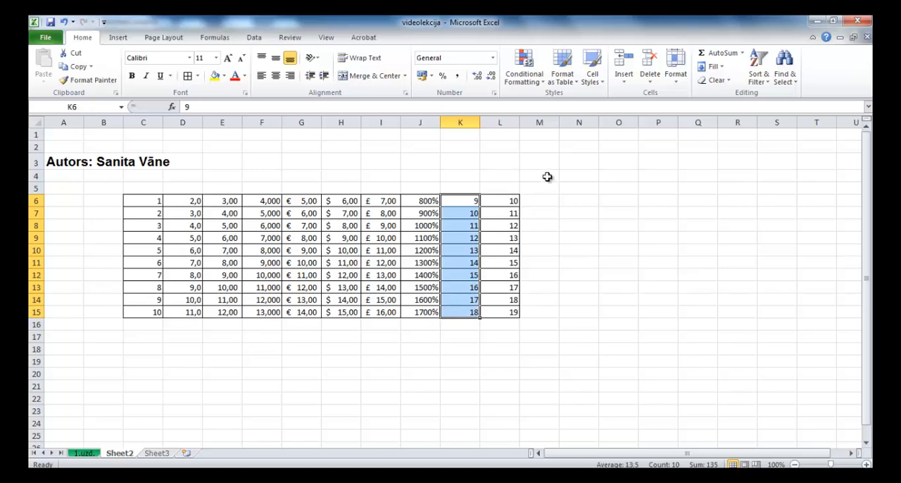
pyautogui.click(495, 96)
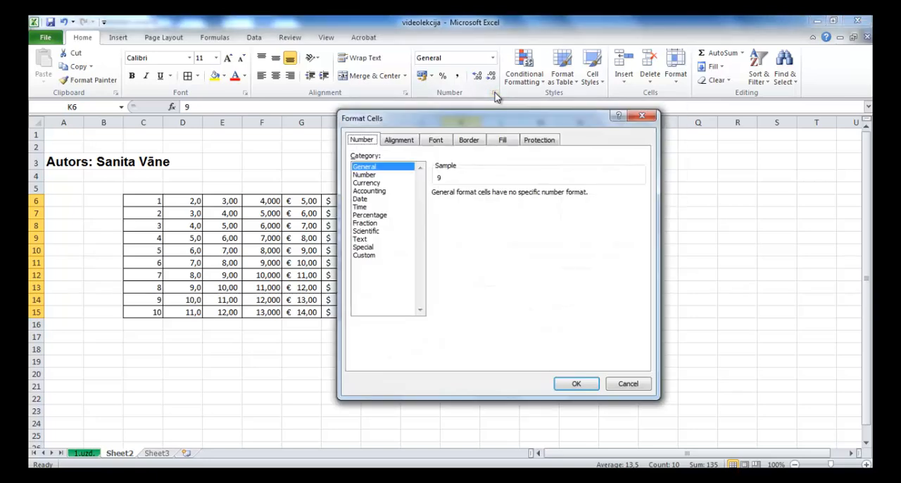
pyautogui.click(365, 232)
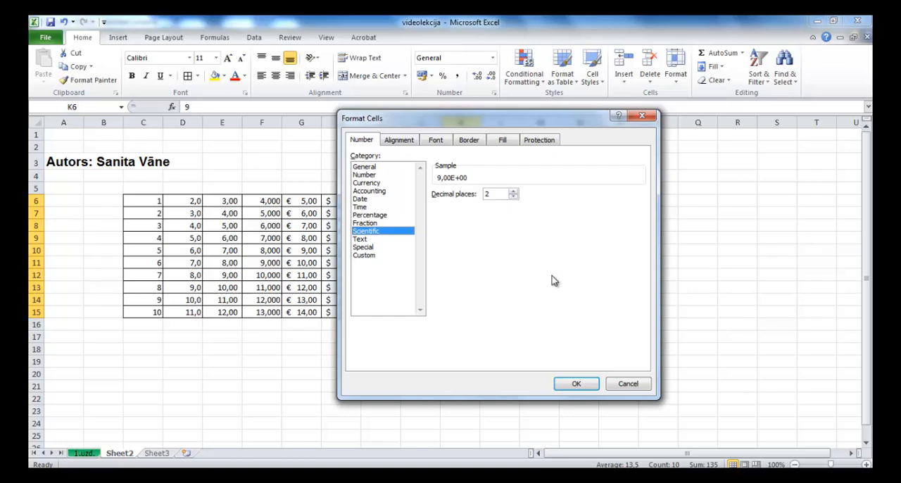
pyautogui.click(584, 386)
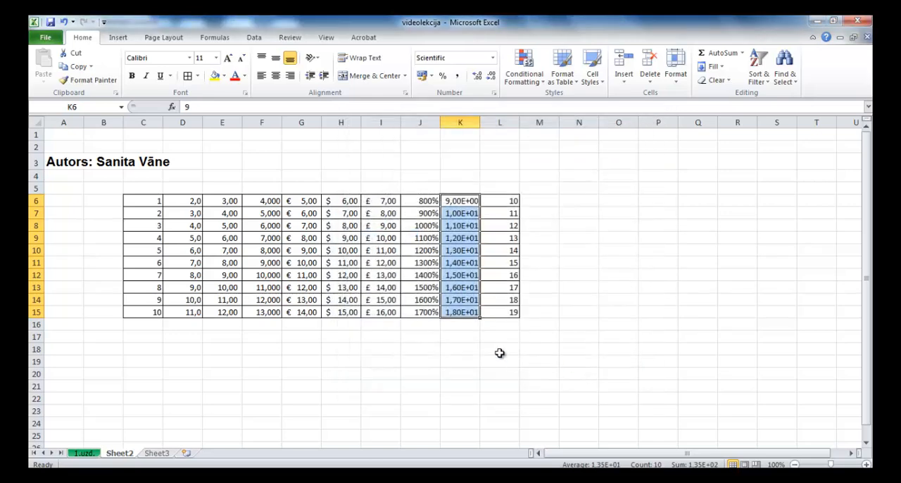
pyautogui.click(459, 336)
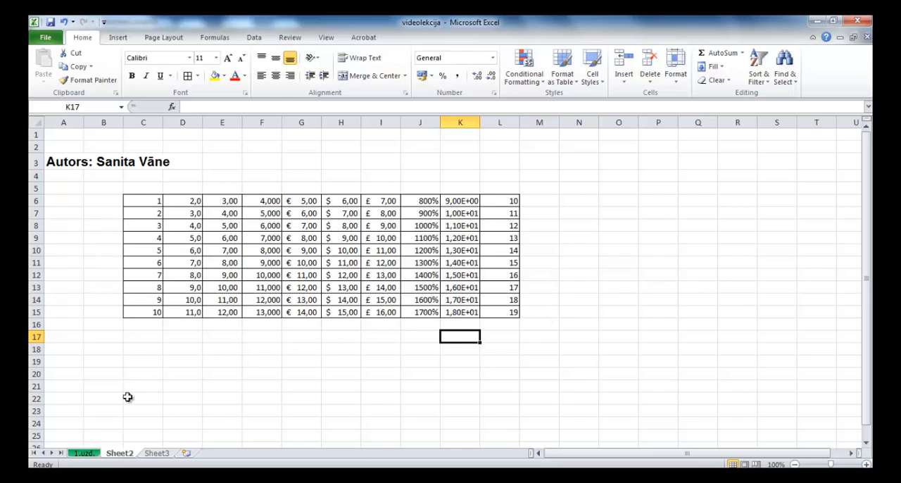
# Step: Rename Sheet2 as "2. uzd."
pyautogui.doubleClick(116, 454)
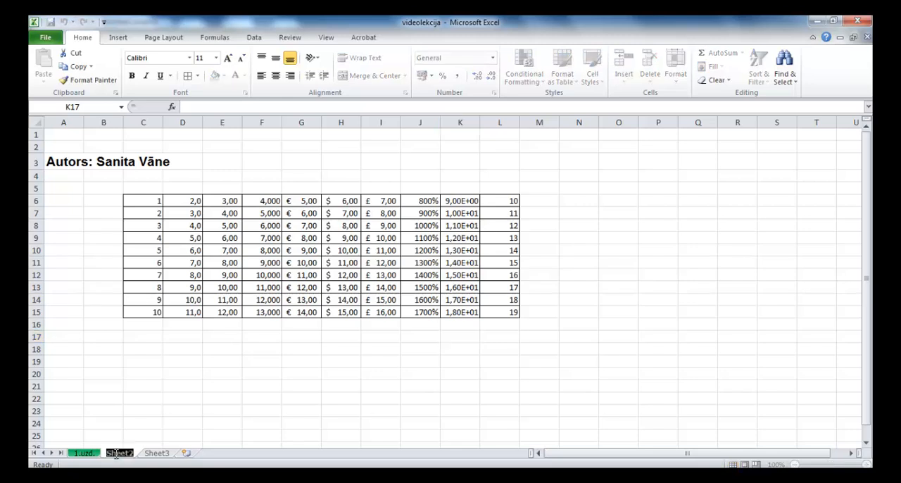
pyautogui.write('2.')
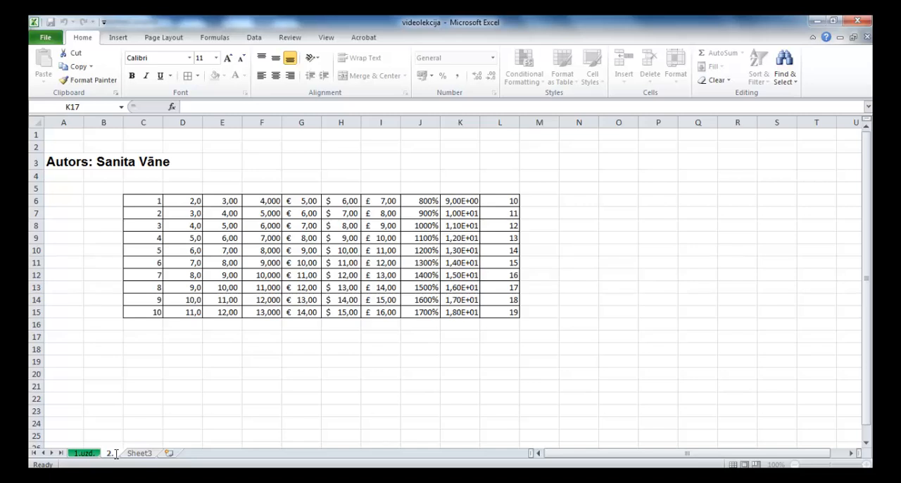
pyautogui.write('uzd.')
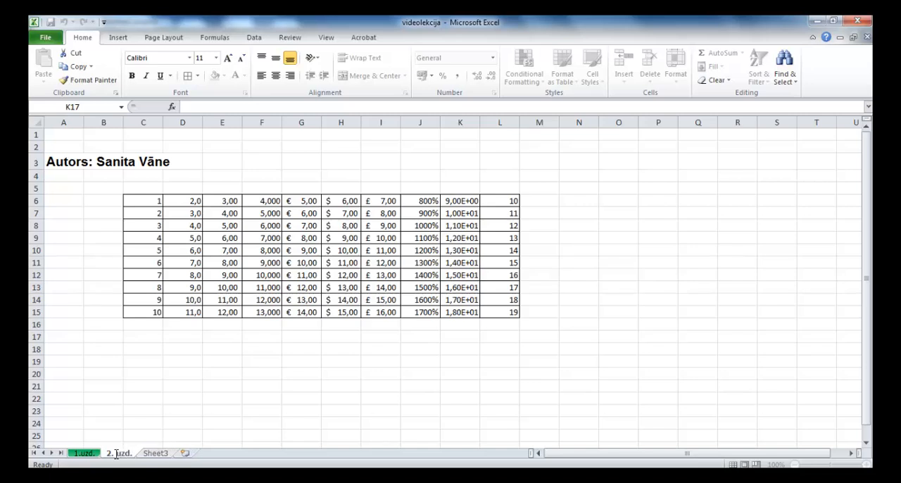
pyautogui.click(121, 421)
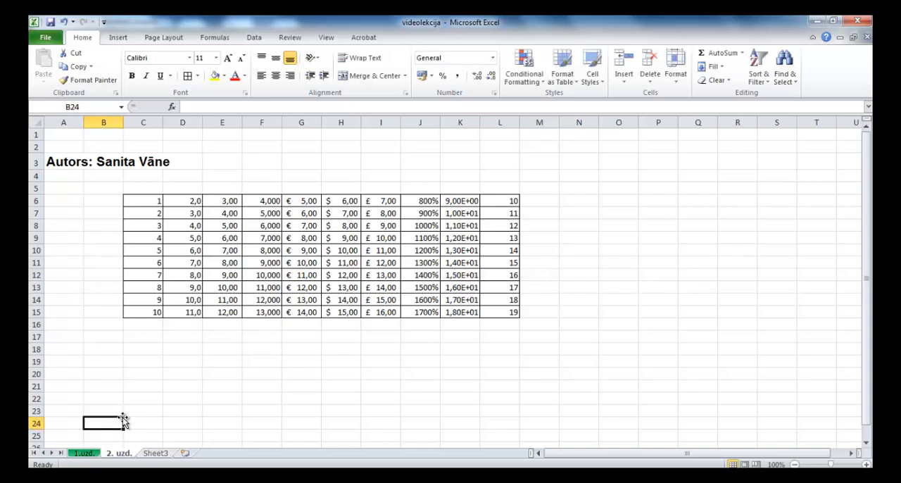
# Step: Set the tab color of the 2. uzd. sheet to yellow and check it against Sheet3
pyautogui.rightClick(117, 454)
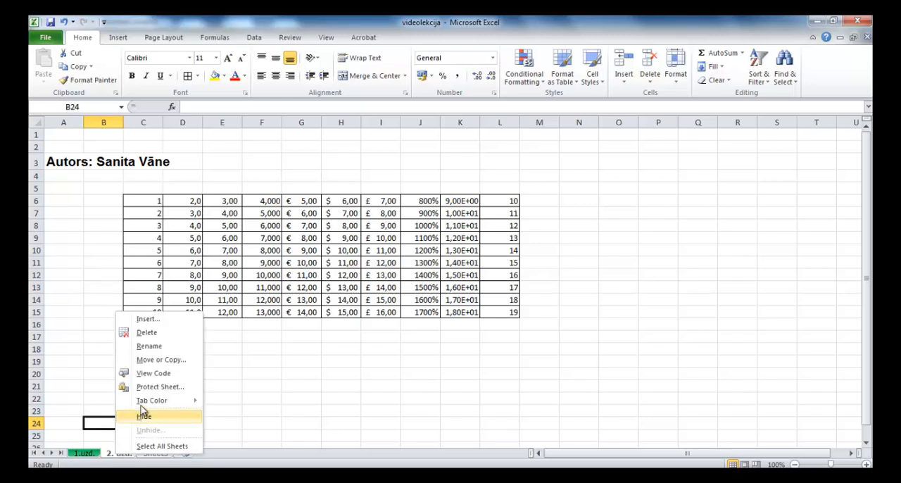
pyautogui.moveTo(144, 403)
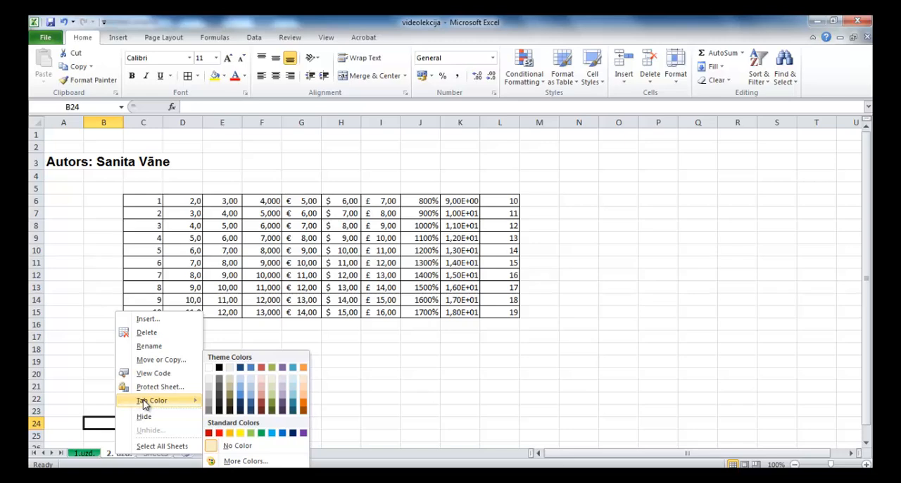
pyautogui.click(240, 434)
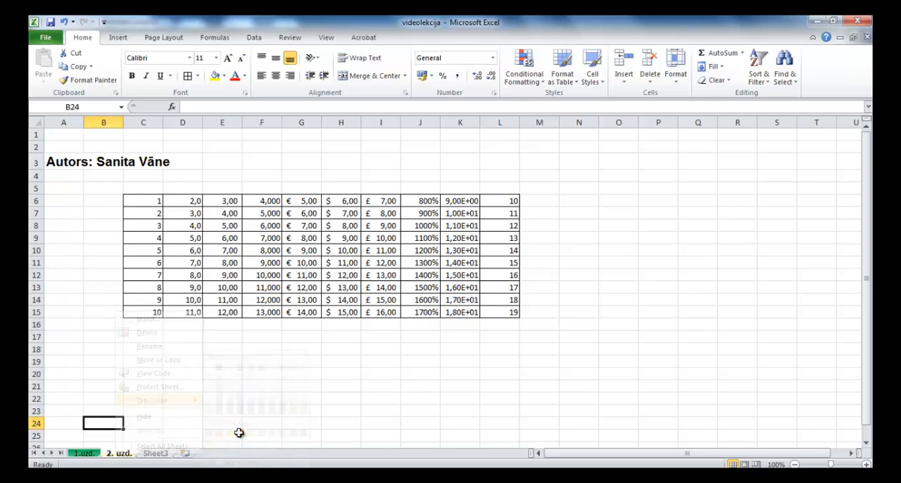
pyautogui.click(156, 454)
pyautogui.click(118, 453)
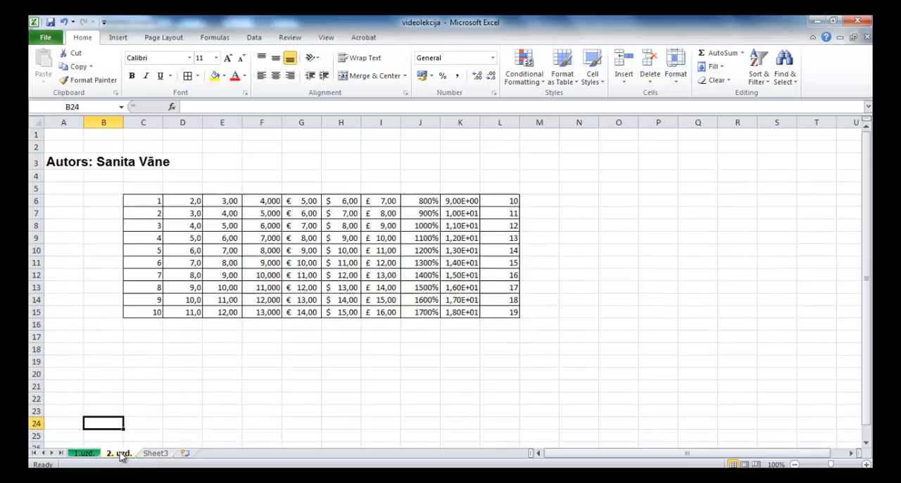
# Step: On Sheet3, fill B3:B14 with the weekday series starting from "pirmdiena" and fit column B's width to its contents
pyautogui.click(84, 453)
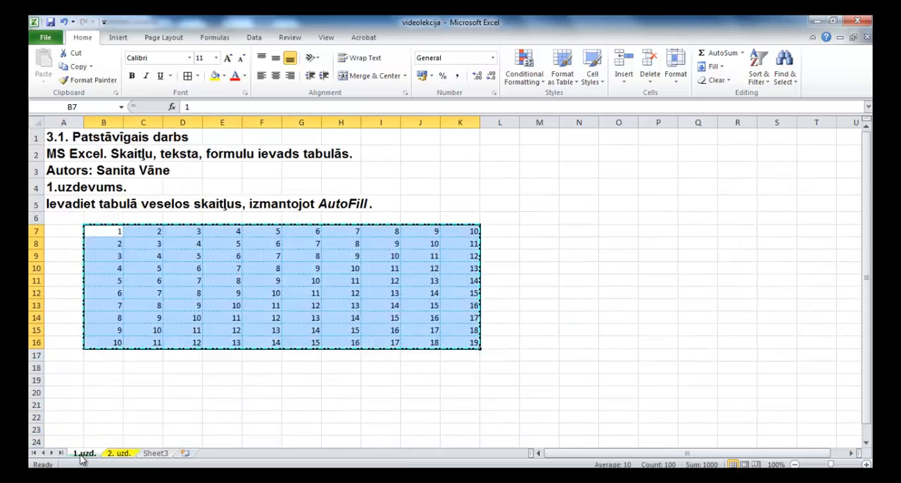
pyautogui.click(154, 454)
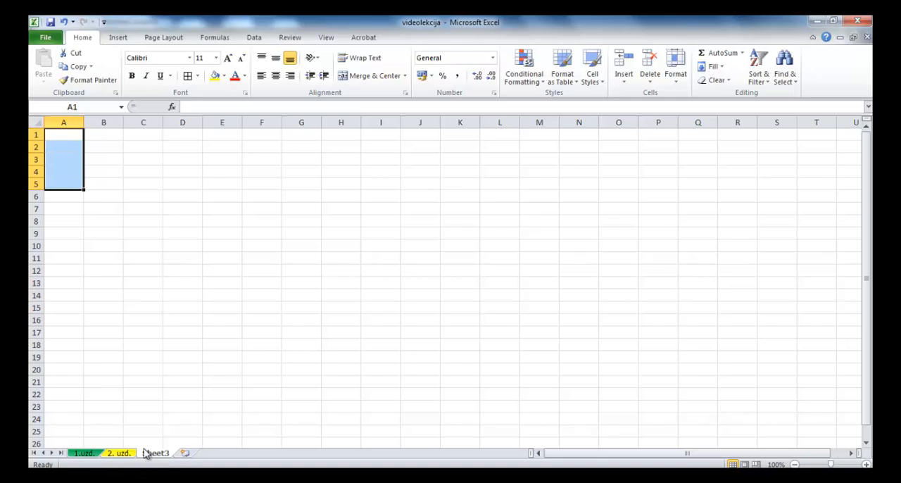
pyautogui.click(102, 159)
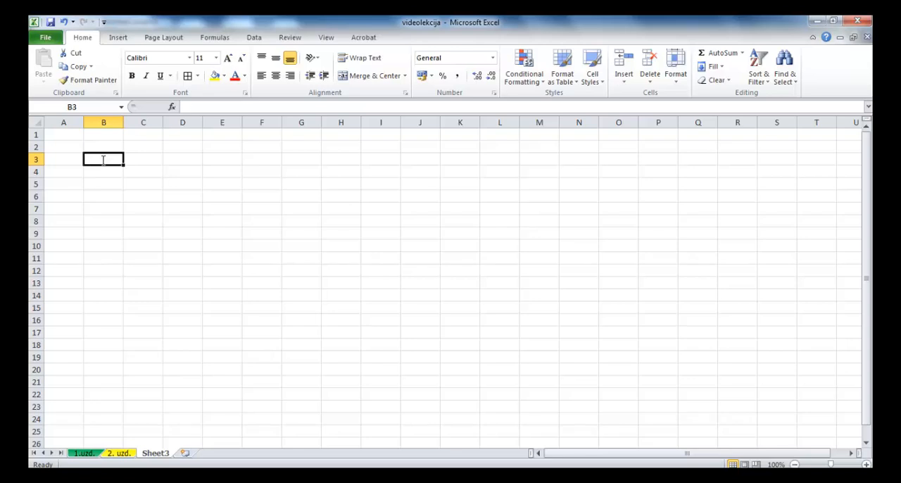
pyautogui.write('pirmdiena')
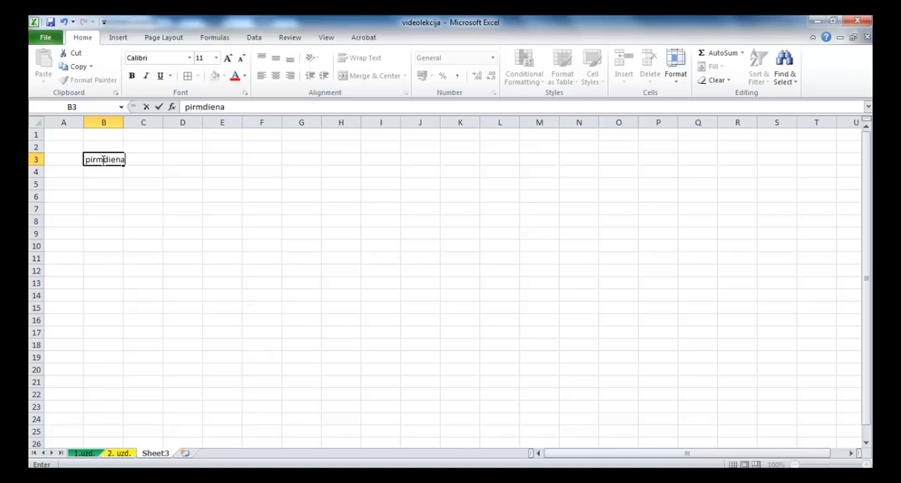
pyautogui.click(159, 107)
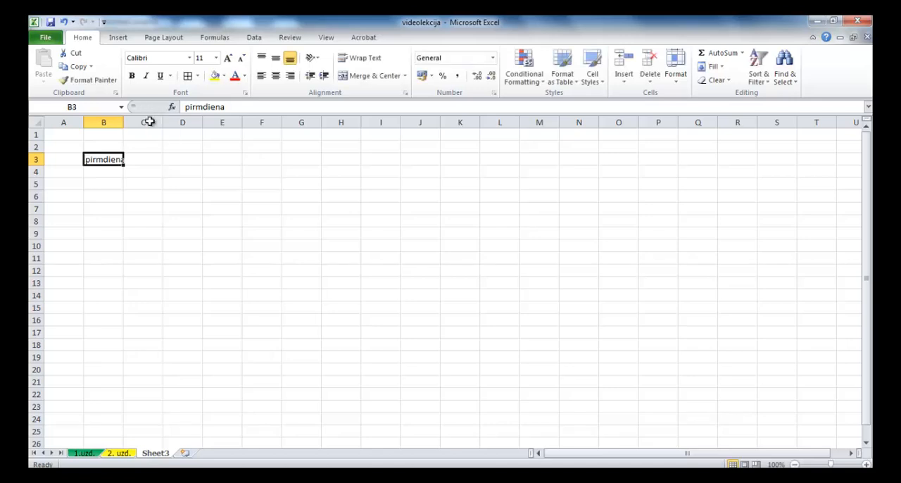
pyautogui.moveTo(125, 165); pyautogui.dragTo(106, 297)
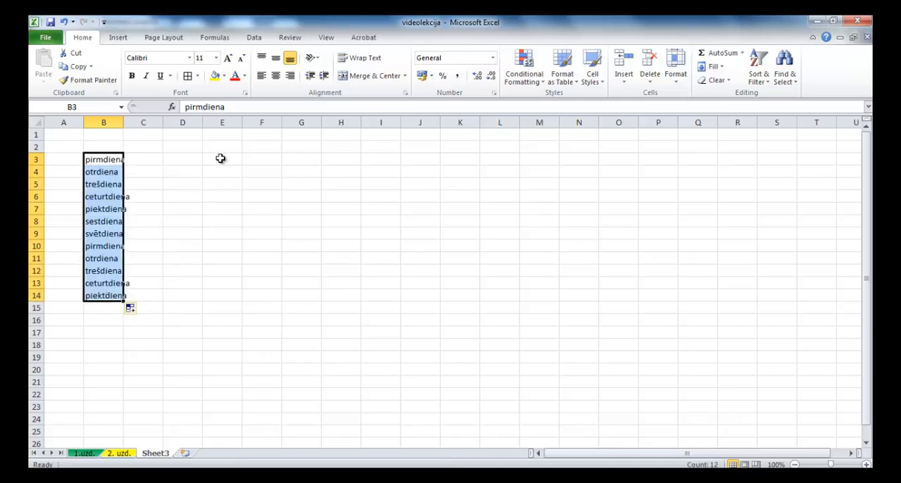
pyautogui.doubleClick(122, 121)
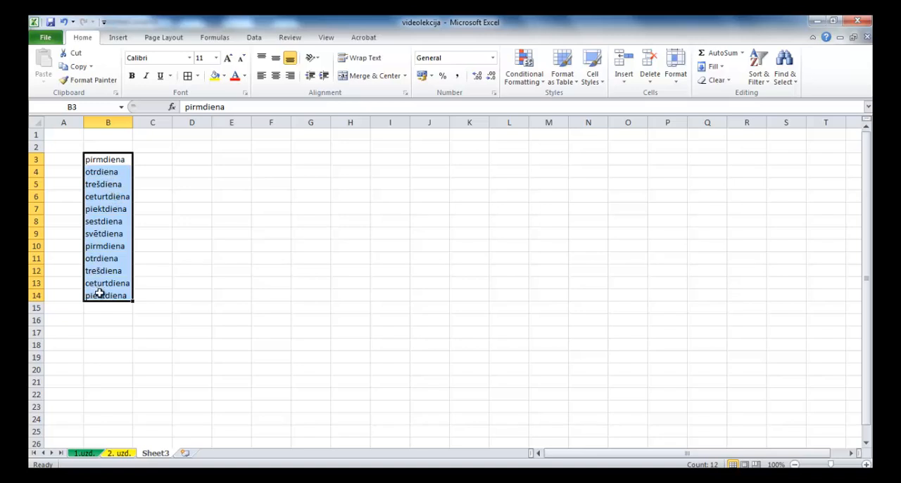
# Step: Enter "Janvāris" in D3 and fill the month series down to D14
pyautogui.click(189, 160)
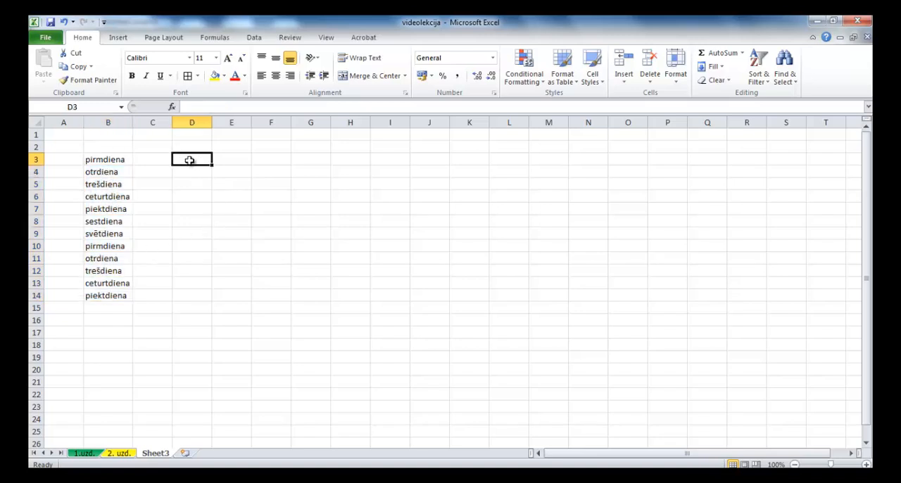
pyautogui.write('Jan')
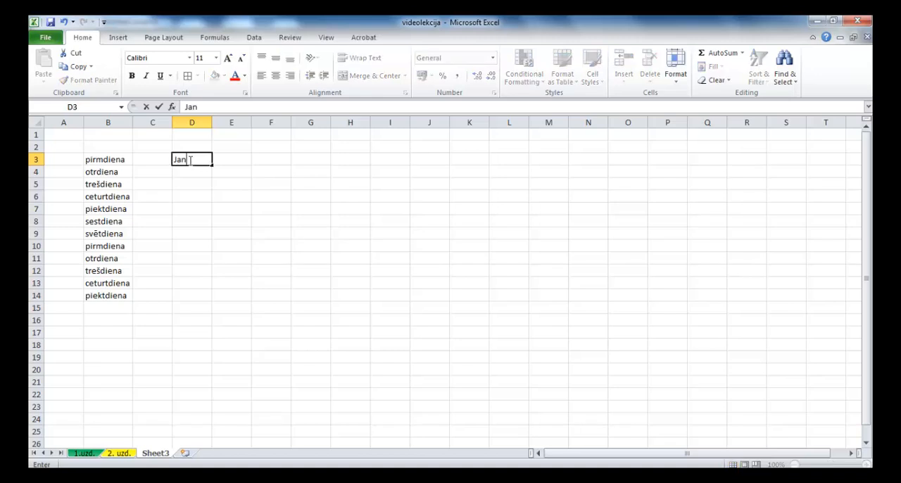
pyautogui.write('vāris')
pyautogui.press('Return')
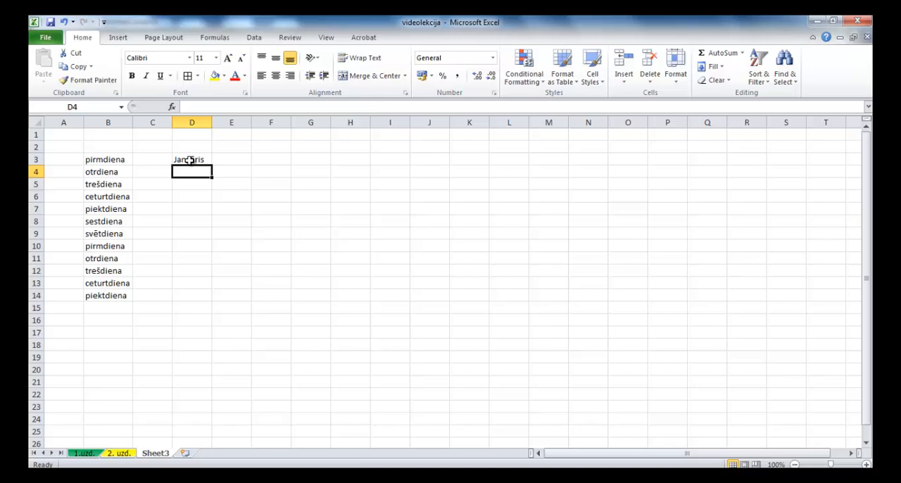
pyautogui.click(188, 160)
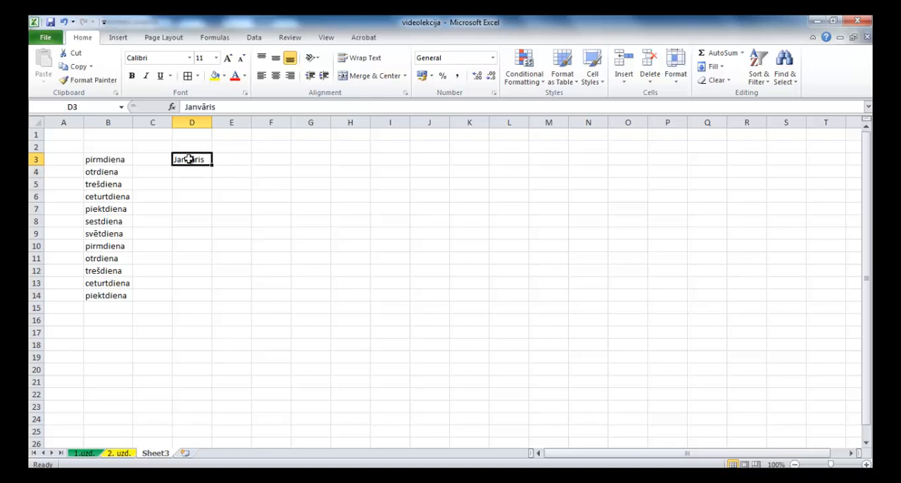
pyautogui.moveTo(212, 164); pyautogui.dragTo(202, 297)
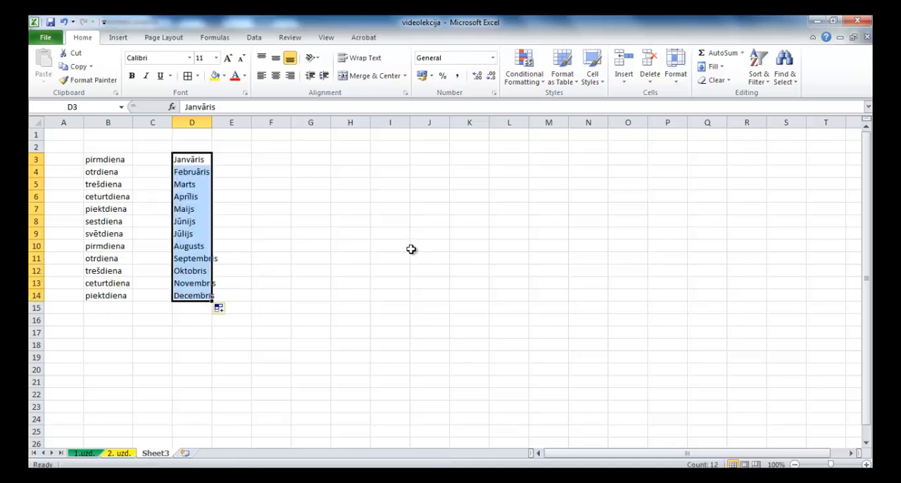
pyautogui.click(315, 209)
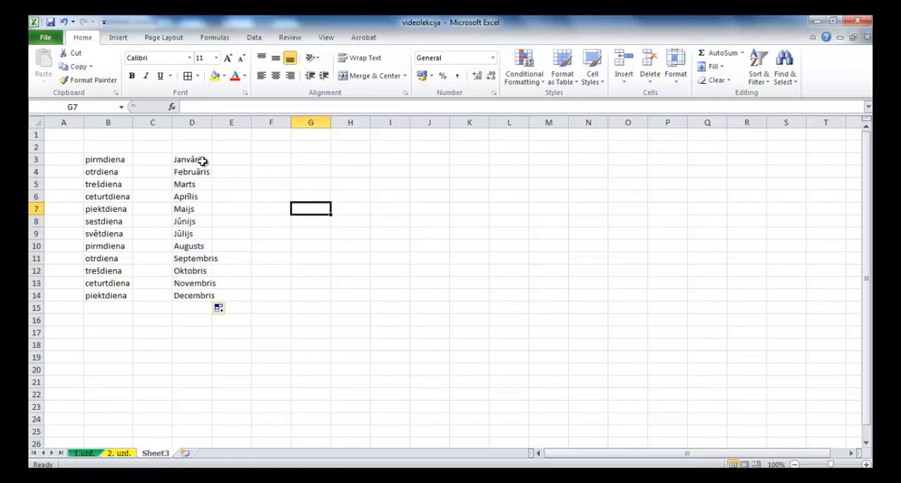
# Step: Fill the Janvāris cell D3 across row 3 to J3
pyautogui.click(192, 161)
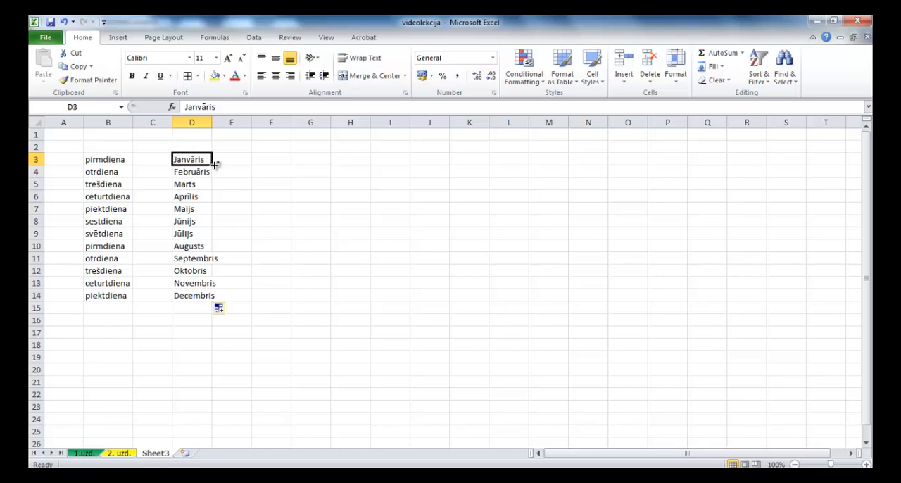
pyautogui.moveTo(212, 164); pyautogui.dragTo(463, 186)
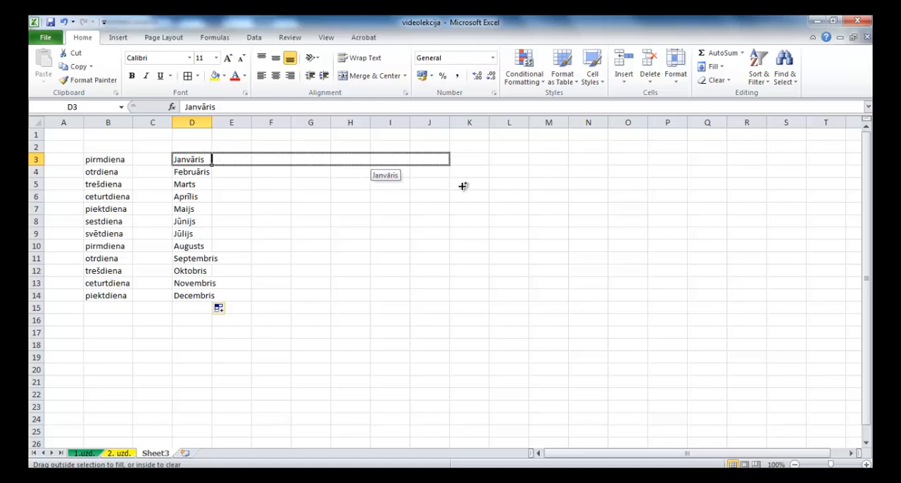
pyautogui.moveTo(463, 186); pyautogui.dragTo(462, 185)
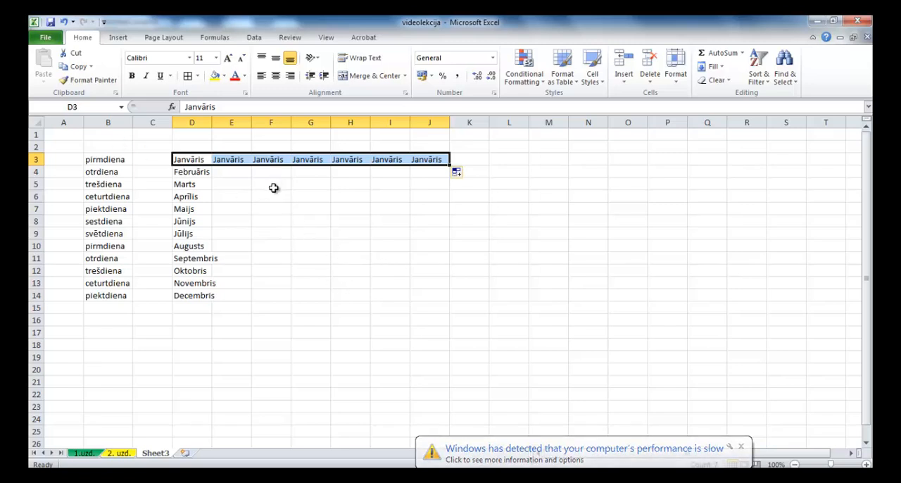
pyautogui.click(273, 183)
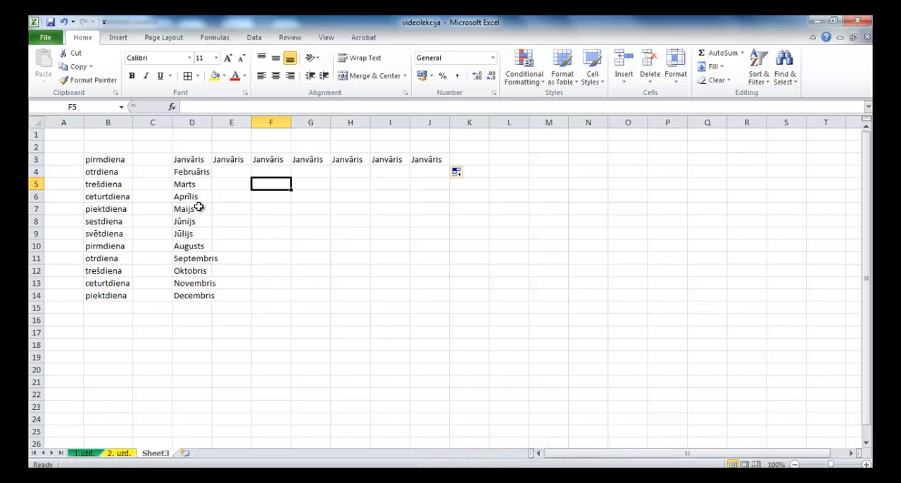
# Step: Examine the custom lists used for sorts and fill sequences in the advanced program options, and leave the options without changes
pyautogui.click(45, 38)
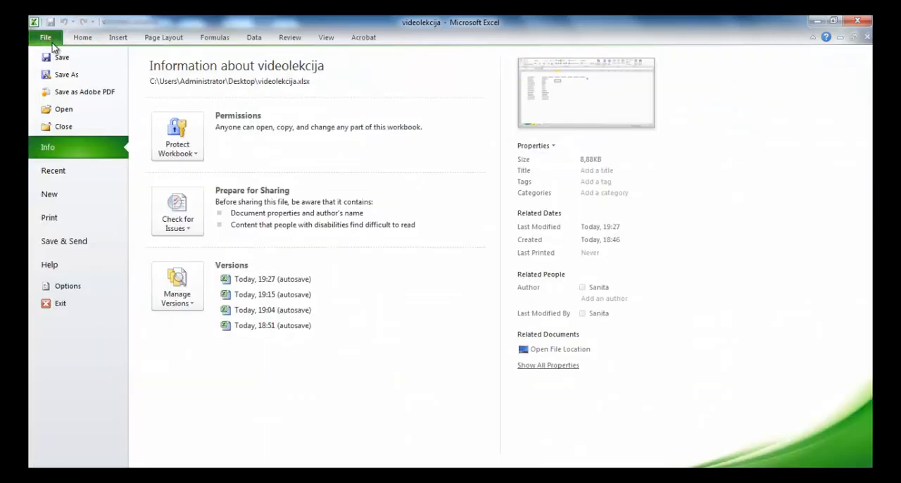
pyautogui.click(66, 287)
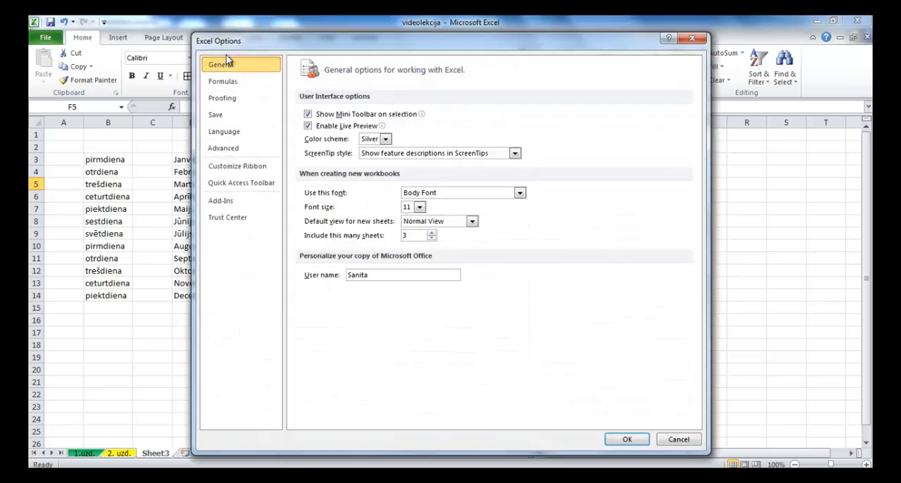
pyautogui.click(225, 151)
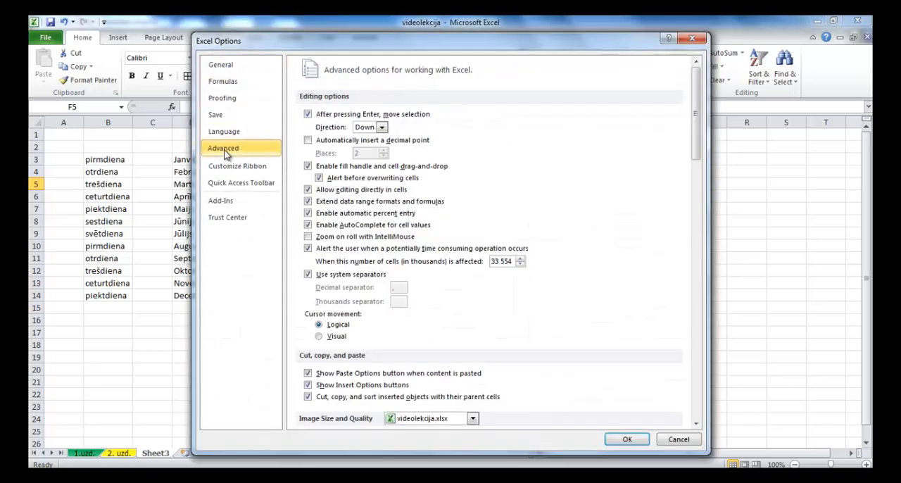
pyautogui.moveTo(696, 109); pyautogui.dragTo(708, 367)
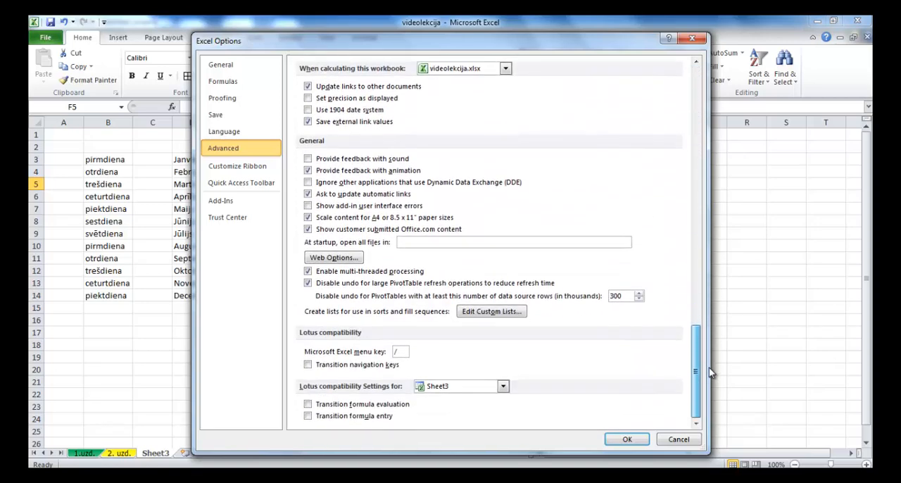
pyautogui.click(490, 312)
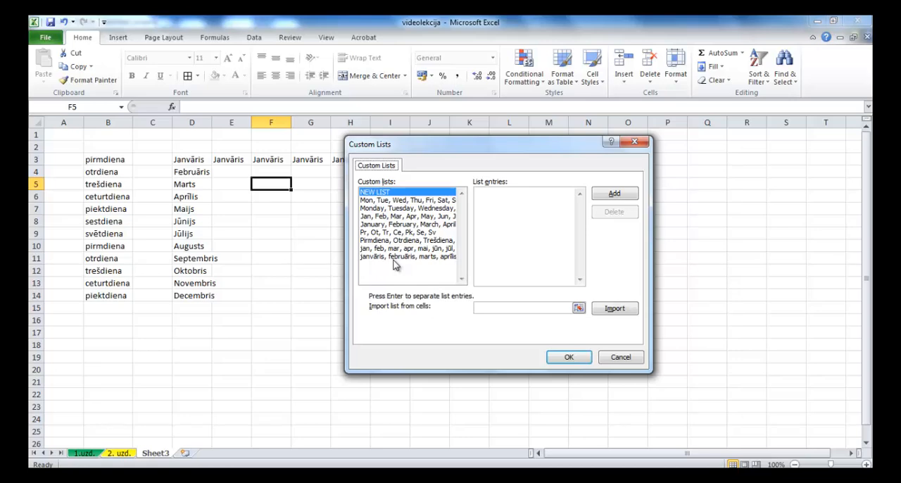
pyautogui.click(567, 358)
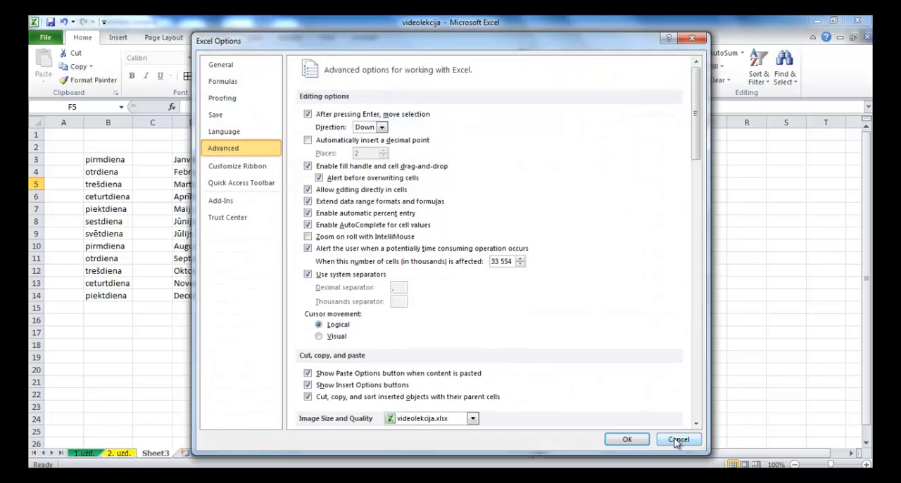
pyautogui.click(677, 440)
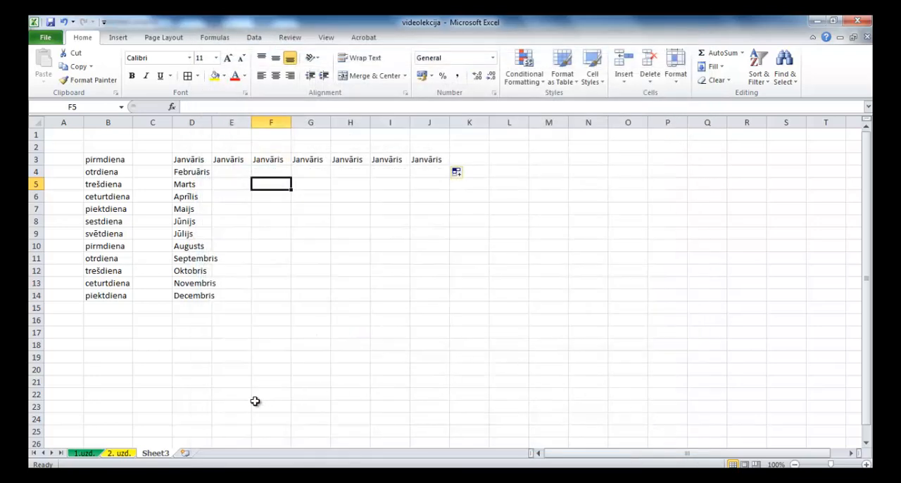
# Step: Insert a new worksheet after Sheet3 and enter the heading "Summa" in D3
pyautogui.click(185, 454)
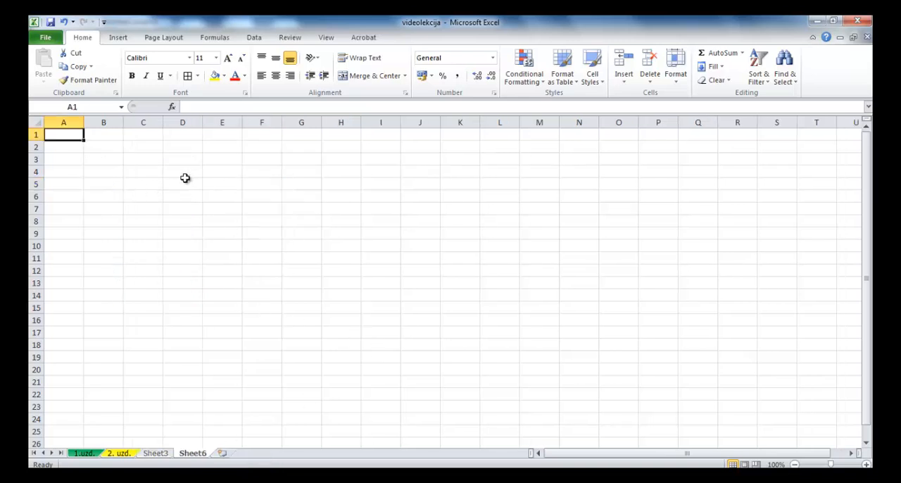
pyautogui.click(186, 160)
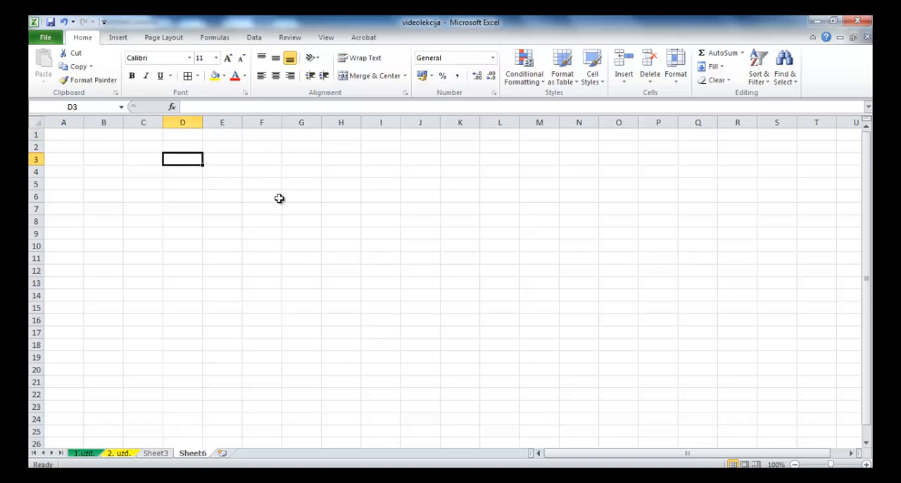
pyautogui.write('Su')
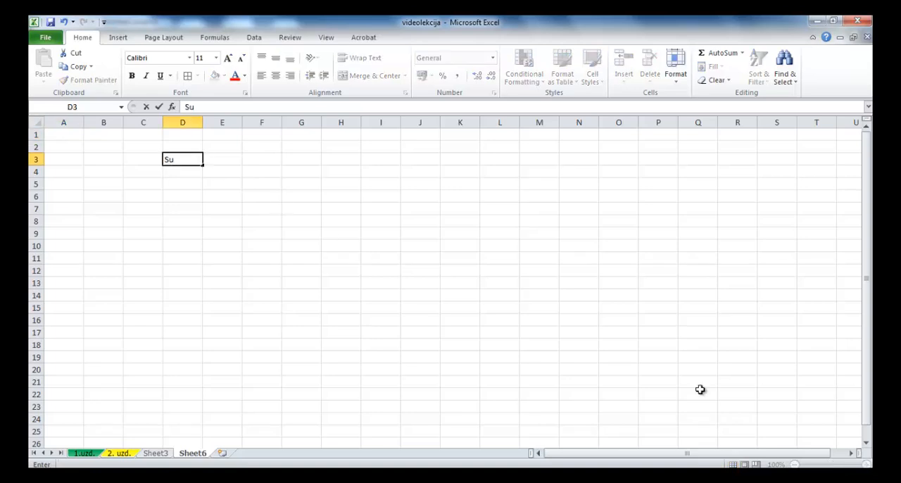
pyautogui.write('mma')
pyautogui.press('Return')
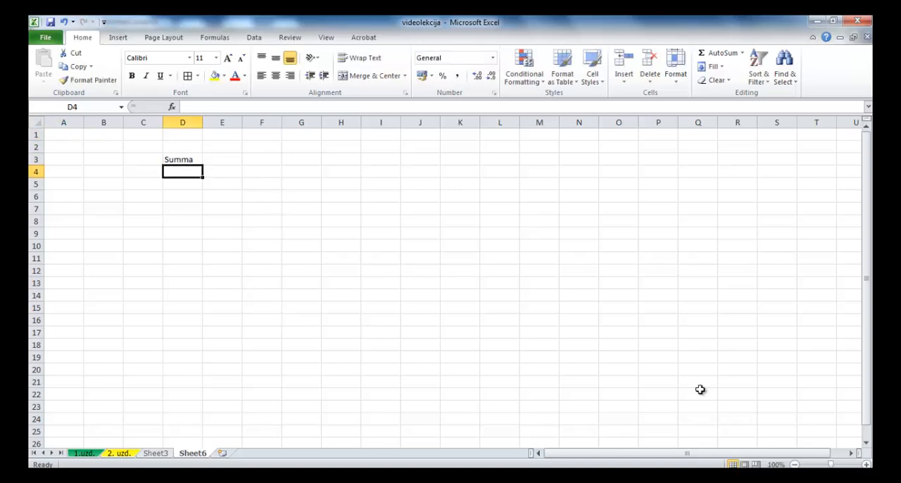
# Step: Enter the amounts 15,62, 18,95, 48,42 and 483,25 in cells D4 to D7 below the Summa heading
pyautogui.write('15,62')
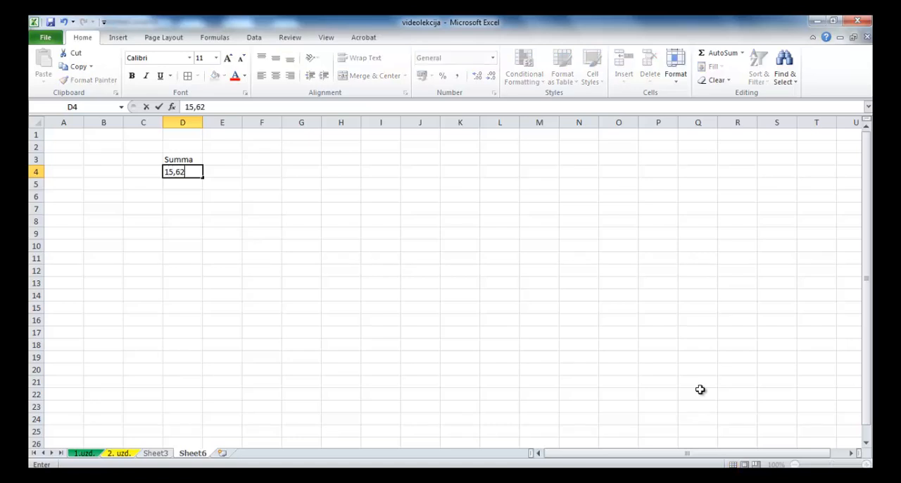
pyautogui.press('Return')
pyautogui.write('18,95')
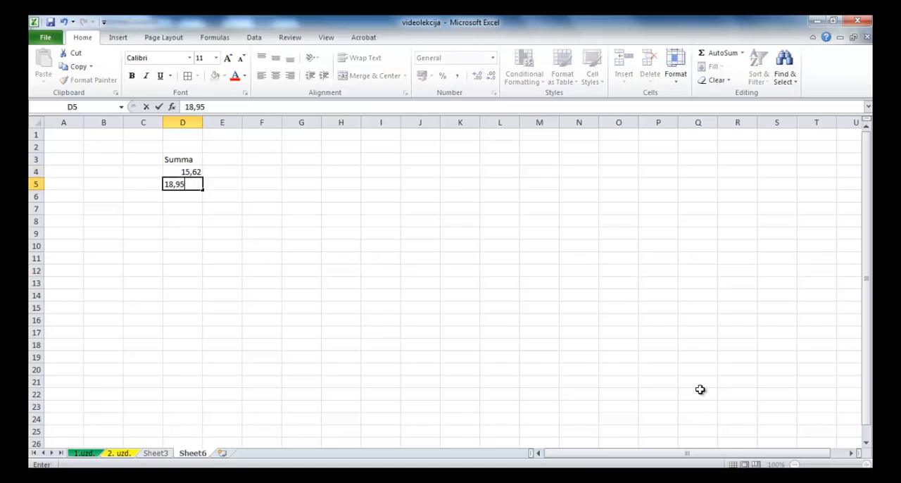
pyautogui.press('Return')
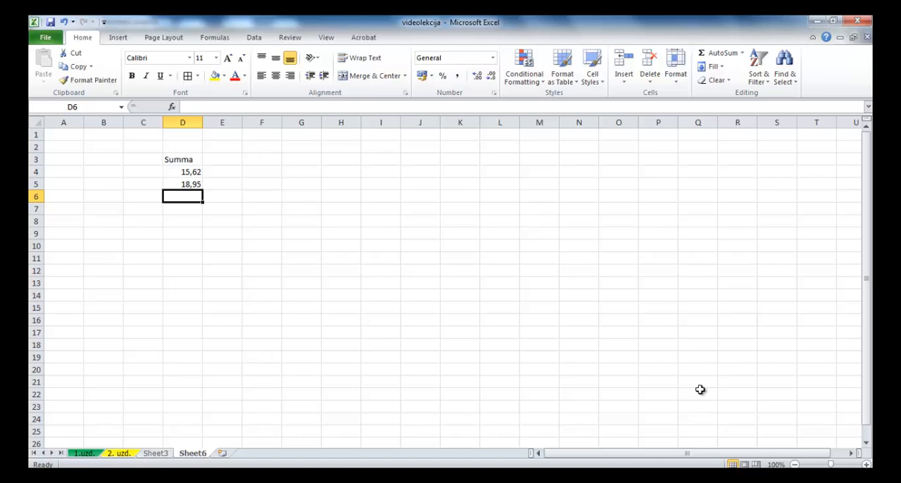
pyautogui.write('48,42')
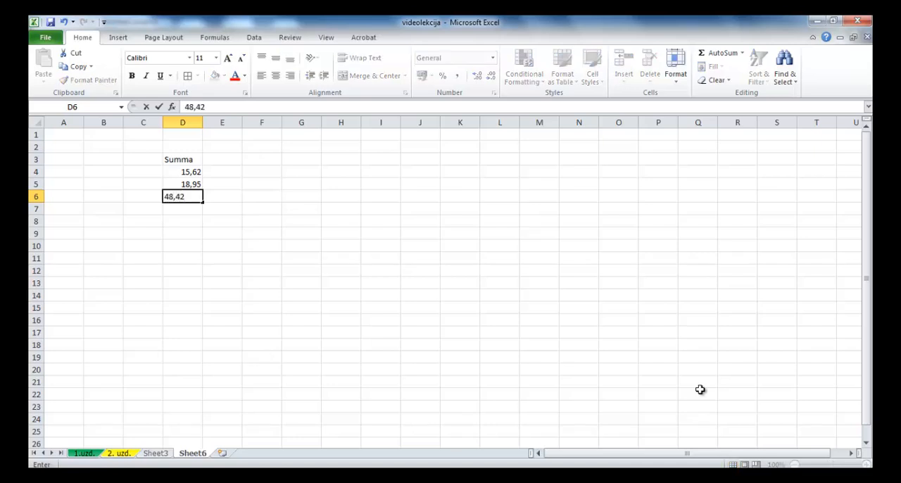
pyautogui.press('Return')
pyautogui.write('483')
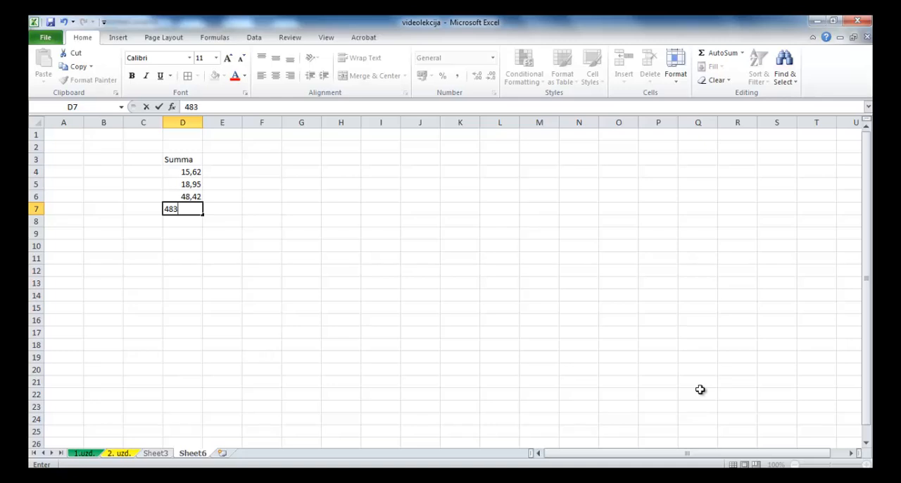
pyautogui.write(',25')
pyautogui.press('Return')
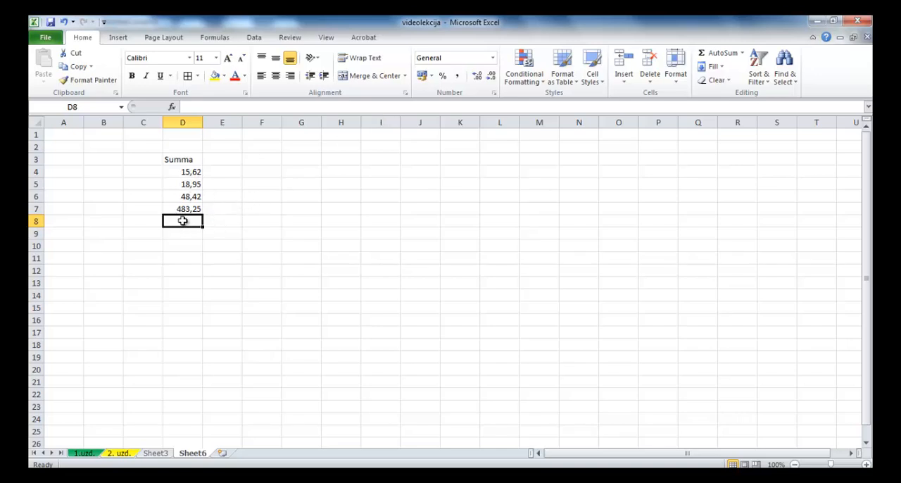
# Step: Total the amounts D4:D7 in D8 with AutoSum and enter the heading "% no visa" in E3
pyautogui.click(717, 57)
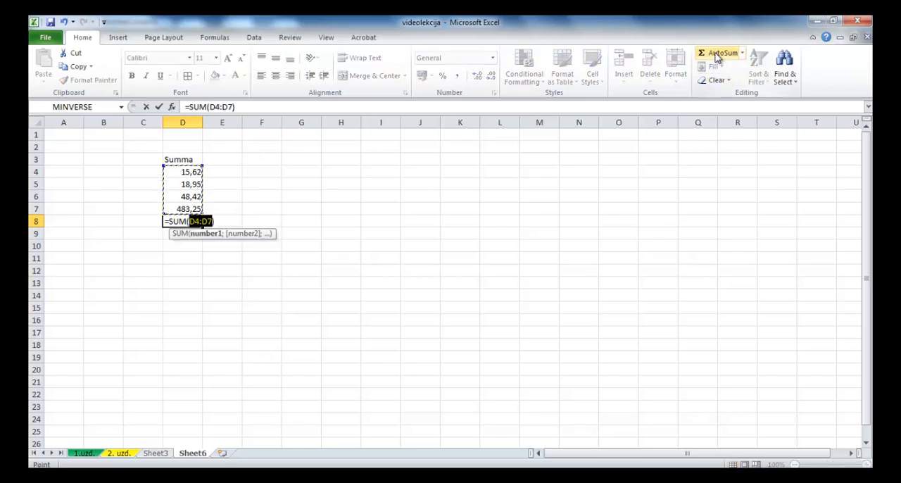
pyautogui.click(717, 57)
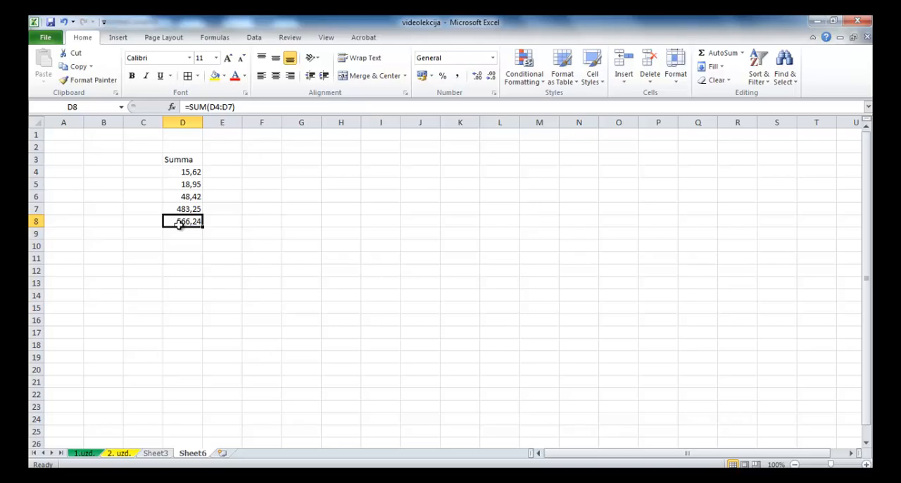
pyautogui.click(223, 161)
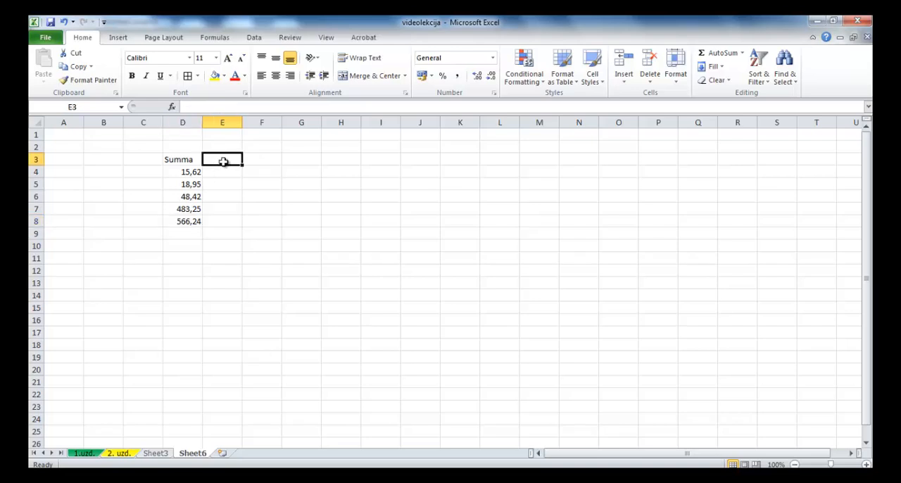
pyautogui.write('% no visa')
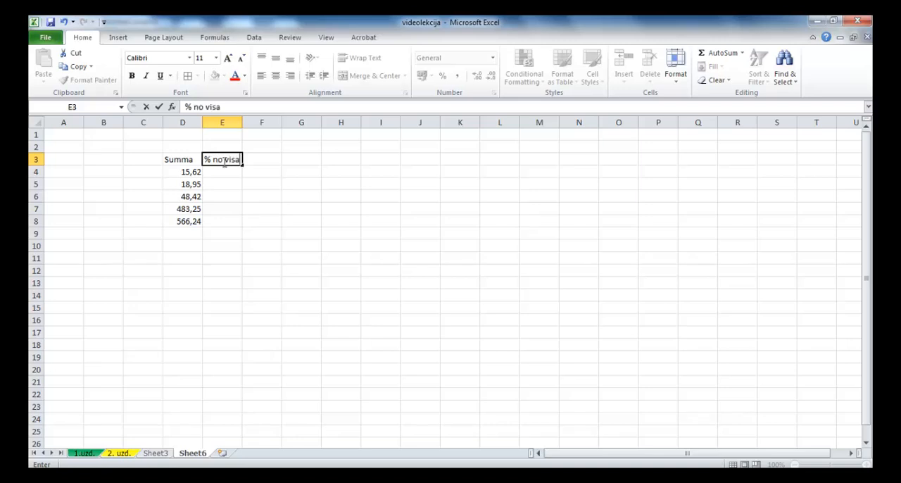
pyautogui.press('Return')
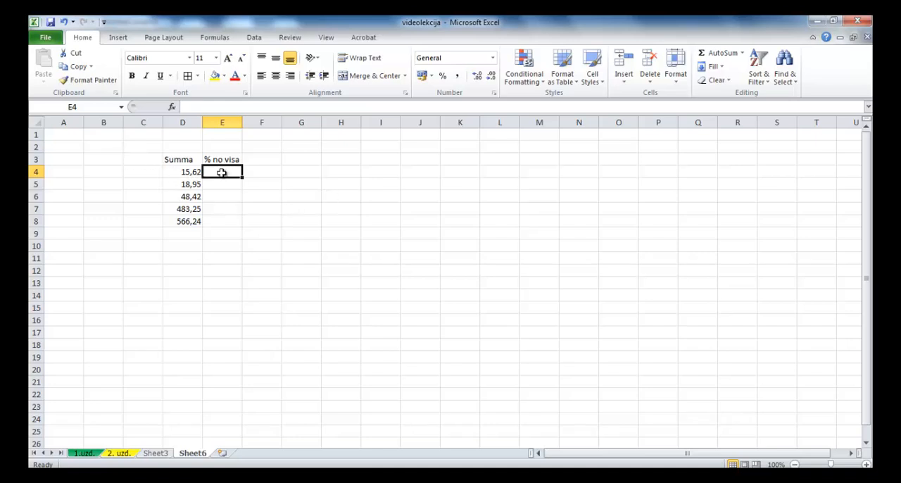
# Step: Enter the formula =D4/D8 in E4 to calculate the first amount's share of the total
pyautogui.write('=')
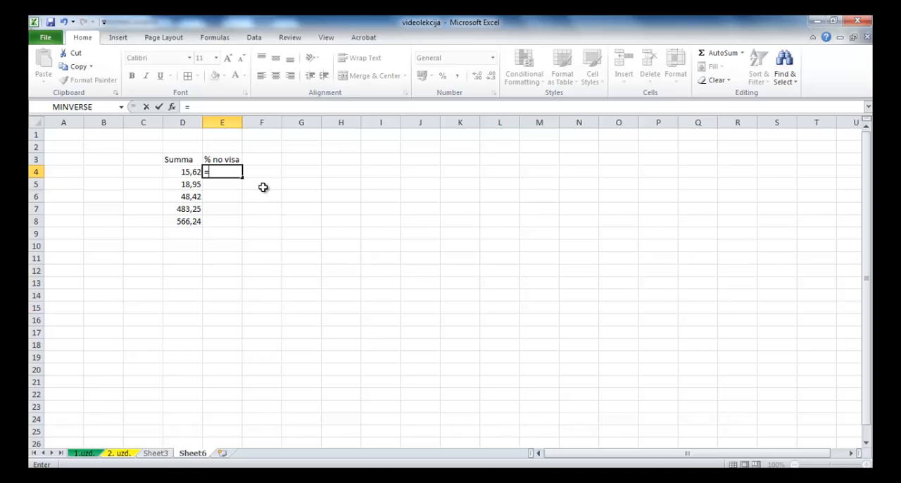
pyautogui.click(179, 174)
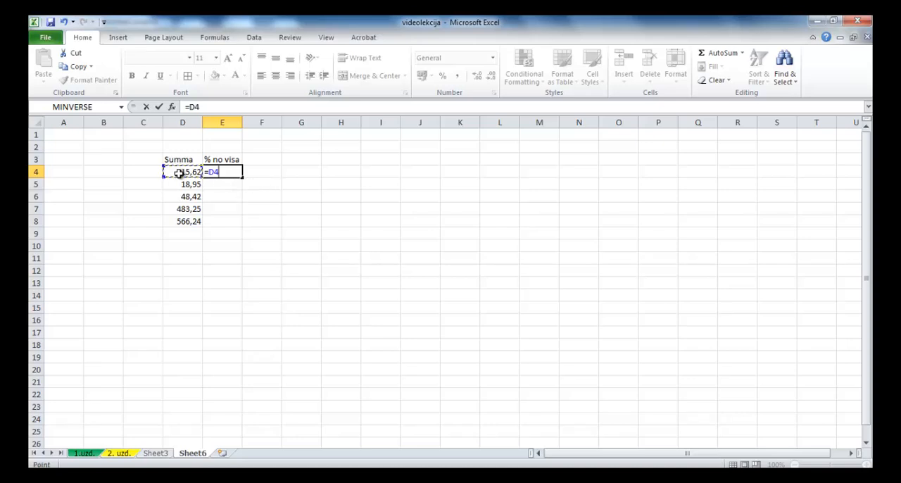
pyautogui.write('/')
pyautogui.click(185, 223)
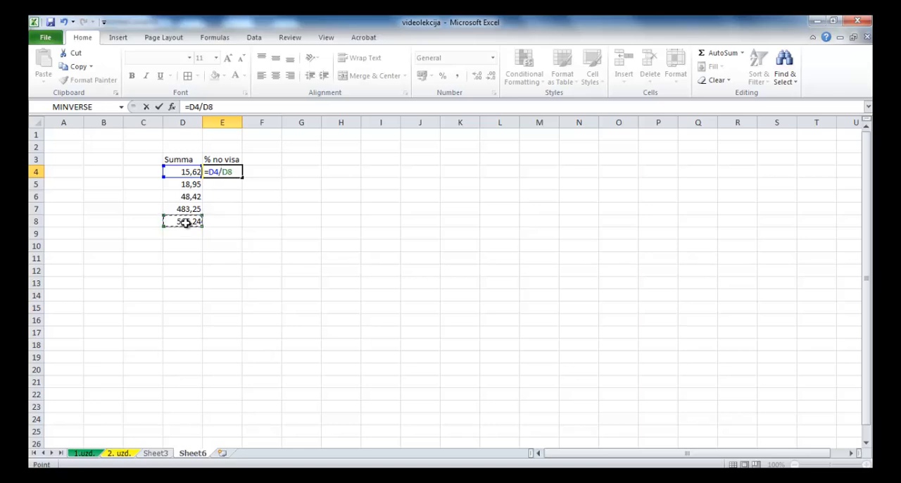
pyautogui.click(159, 107)
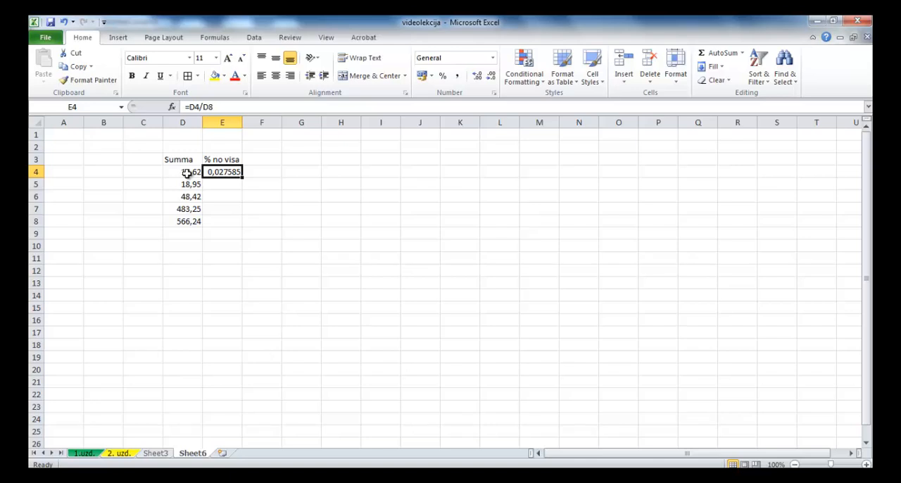
pyautogui.click(217, 106)
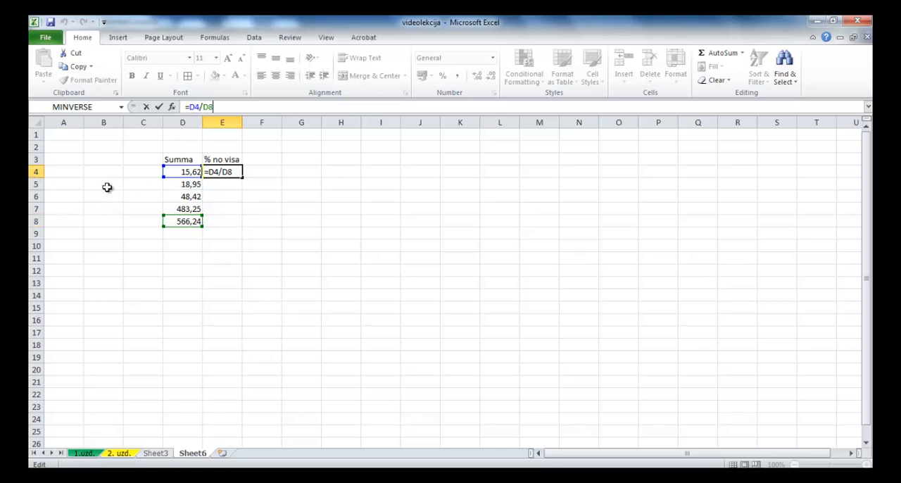
pyautogui.click(159, 107)
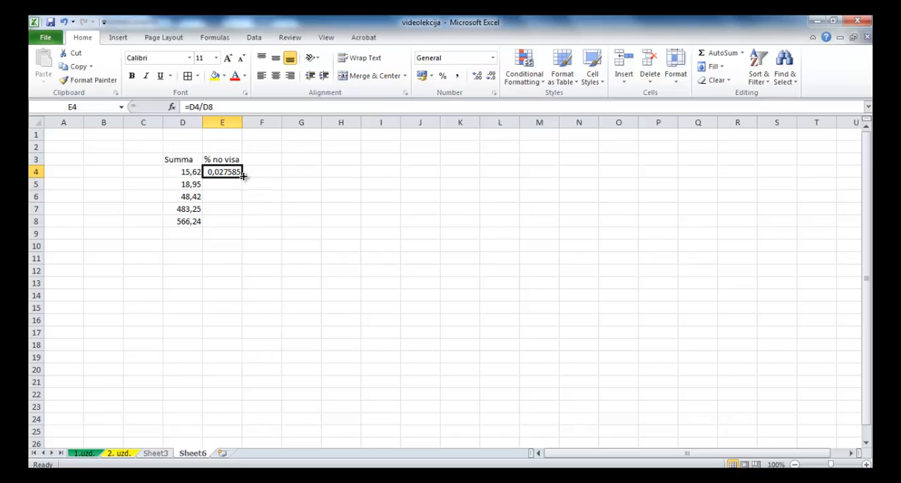
# Step: Fill the E4 formula down to E7 and compare the cell references in the E4 and E7 formulas
pyautogui.moveTo(243, 178); pyautogui.dragTo(241, 213)
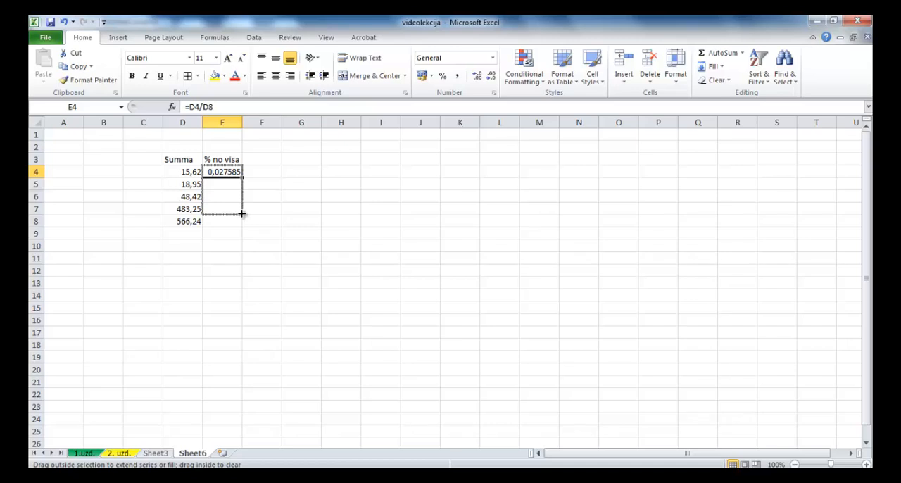
pyautogui.moveTo(241, 213); pyautogui.dragTo(242, 214)
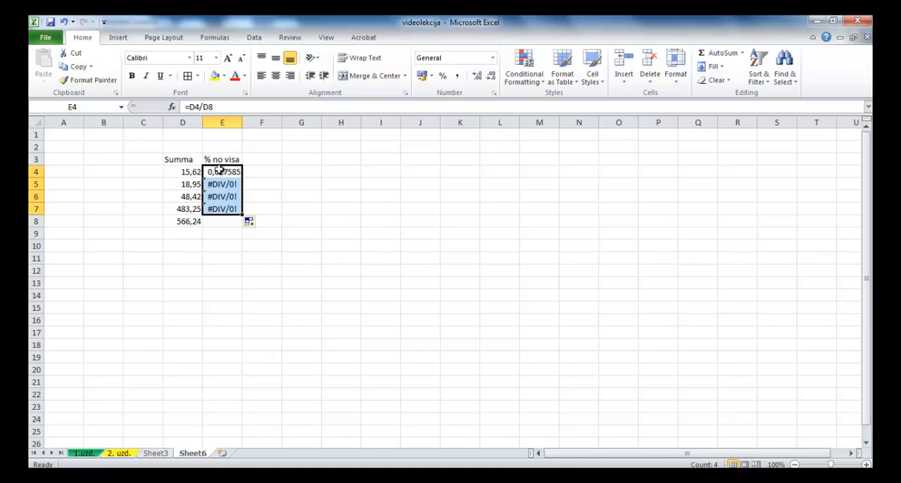
pyautogui.click(222, 173)
pyautogui.click(218, 106)
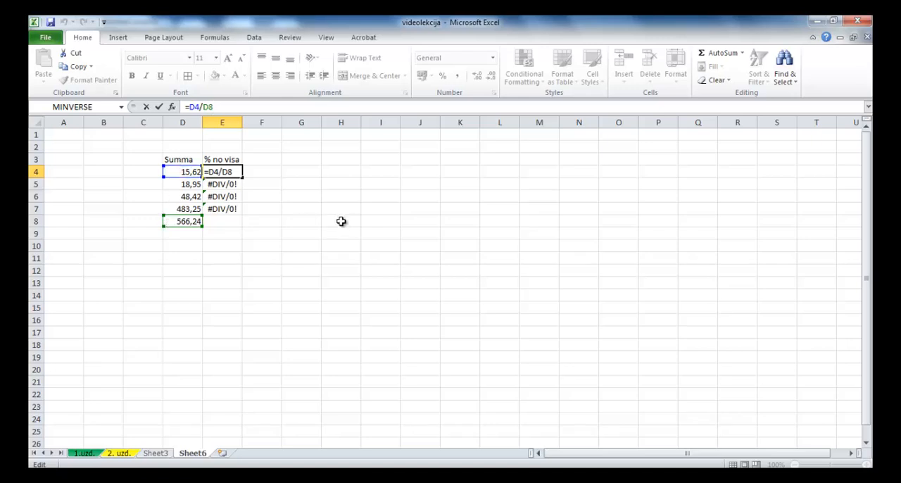
pyautogui.press('Escape')
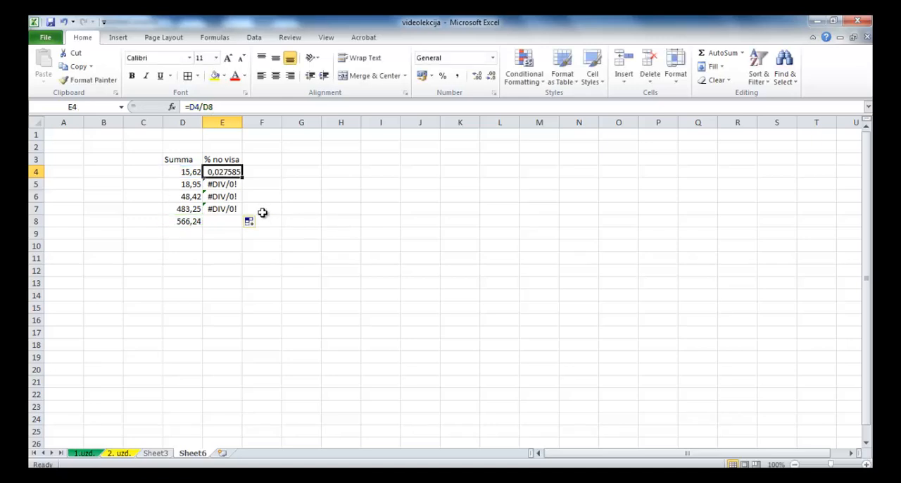
pyautogui.click(219, 209)
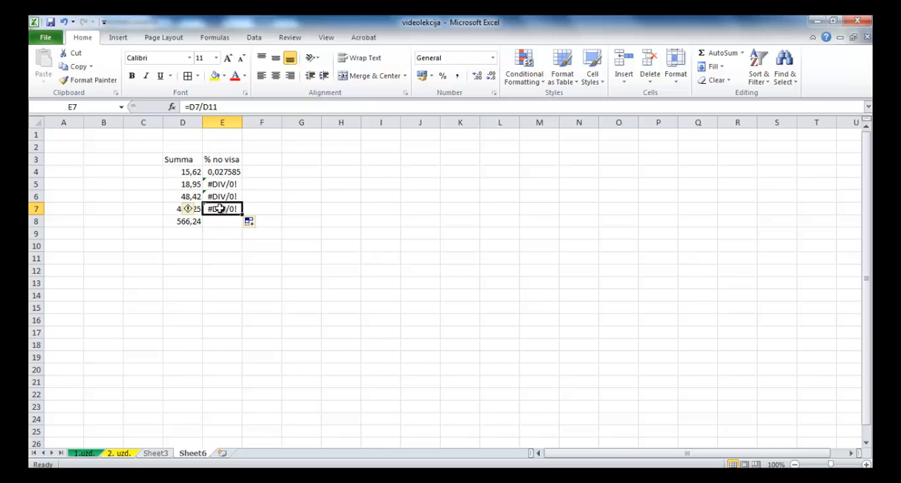
pyautogui.click(227, 106)
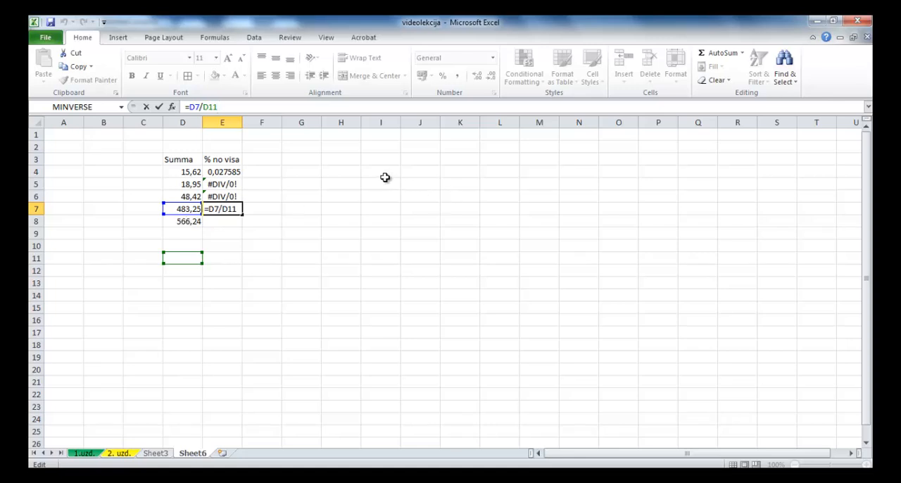
pyautogui.hotkey('ctrl', 'Return')
# Step: Change the E4 formula to =D4/D$8 so the total's row is fixed, and fill it down to E7
pyautogui.click(218, 173)
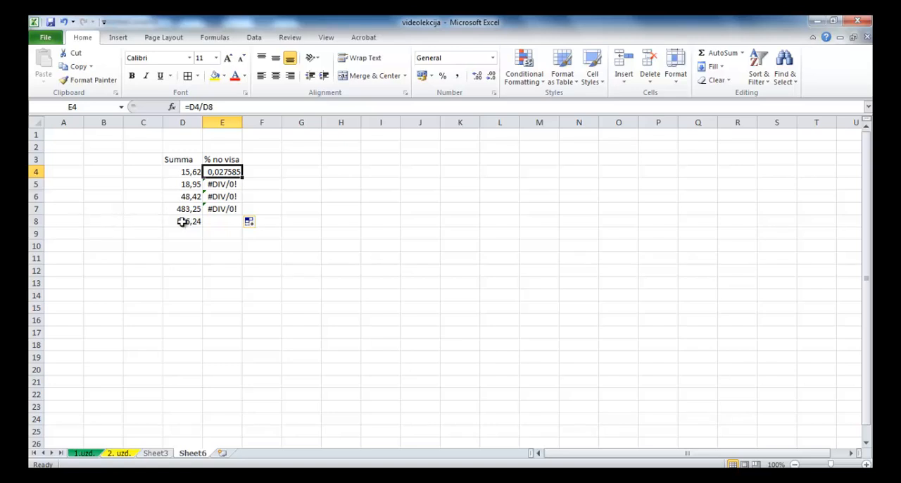
pyautogui.click(208, 106)
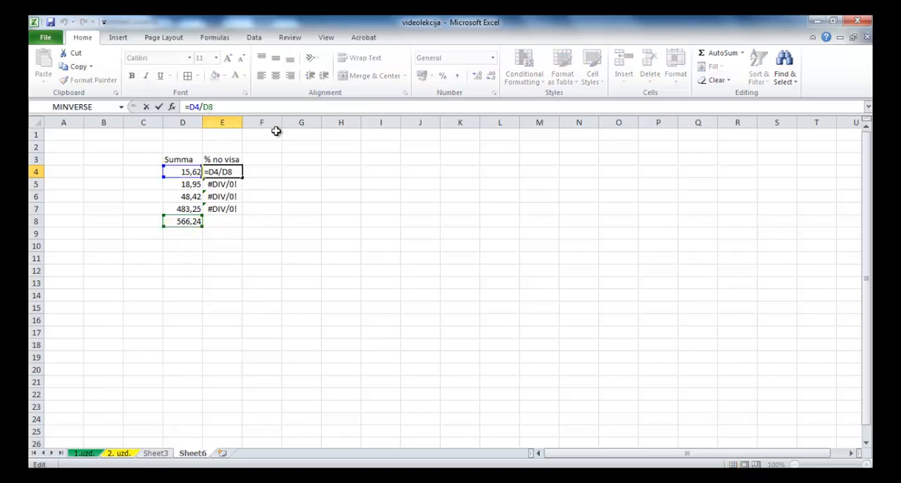
pyautogui.write('$')
pyautogui.click(159, 107)
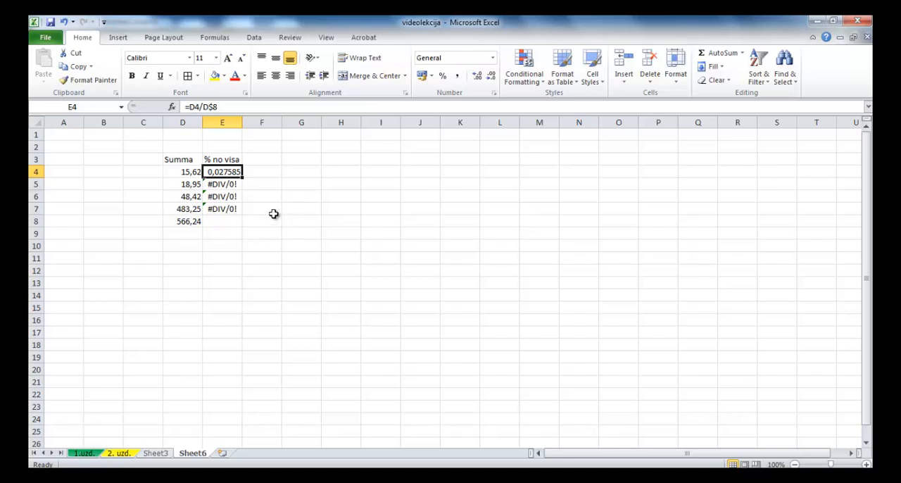
pyautogui.moveTo(242, 181); pyautogui.dragTo(238, 214)
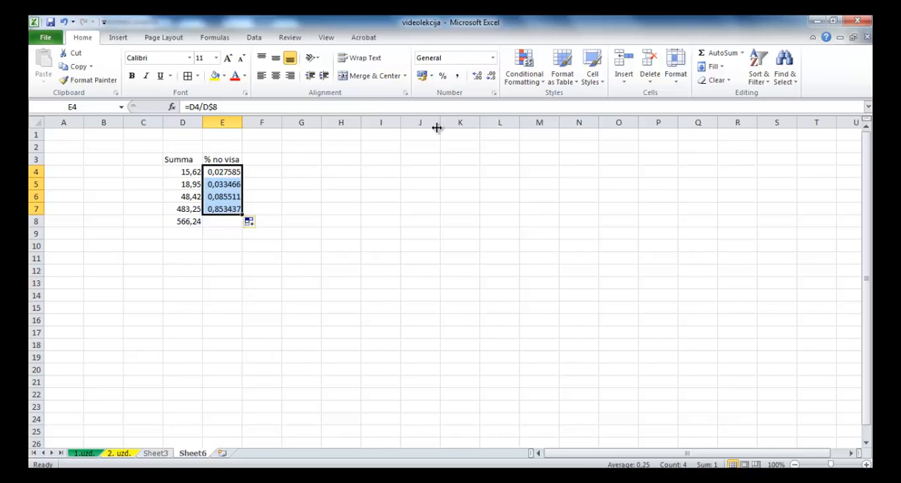
# Step: Total the shares in E8 with AutoSum and format E4:E8 as percentages with two decimal places
pyautogui.click(712, 57)
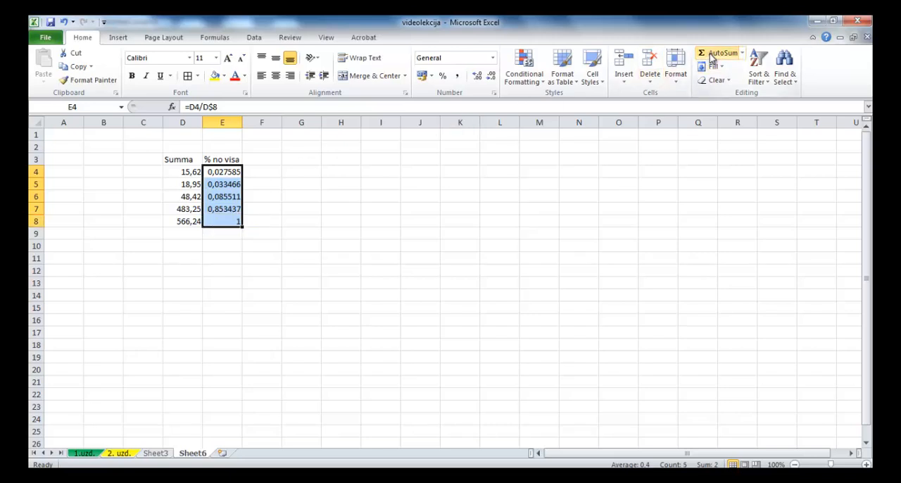
pyautogui.click(443, 77)
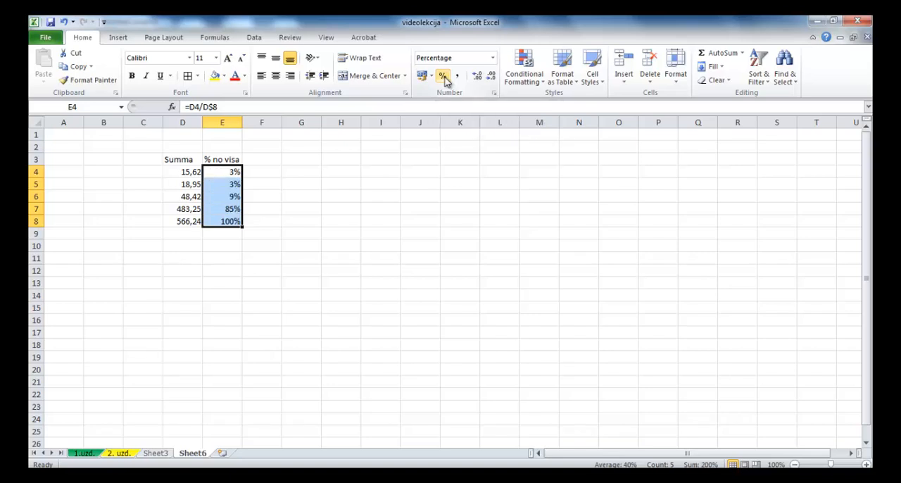
pyautogui.click(478, 76)
pyautogui.click(477, 76)
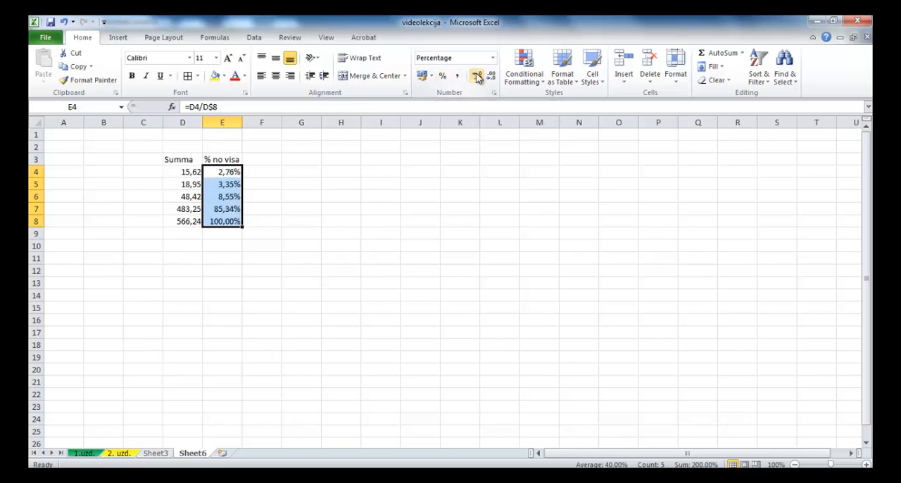
# Step: Examine the fixed row reference in the formulas of E7 and E4
pyautogui.click(223, 209)
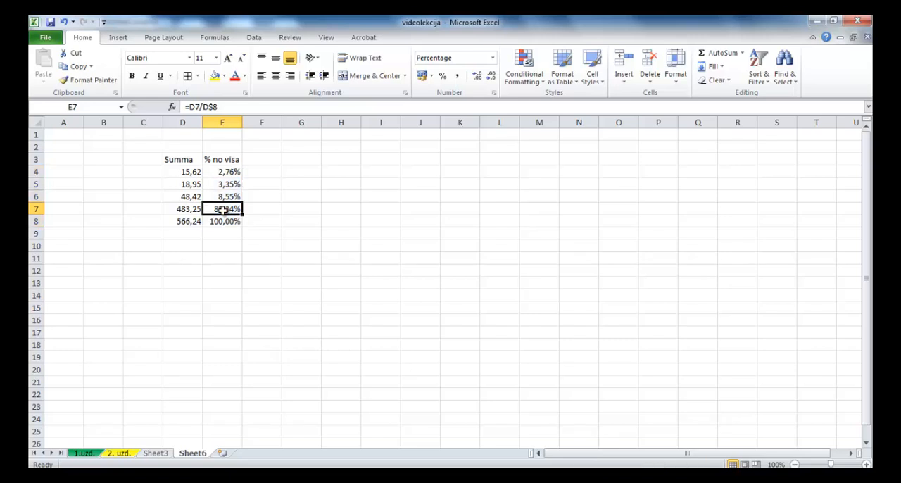
pyautogui.click(230, 106)
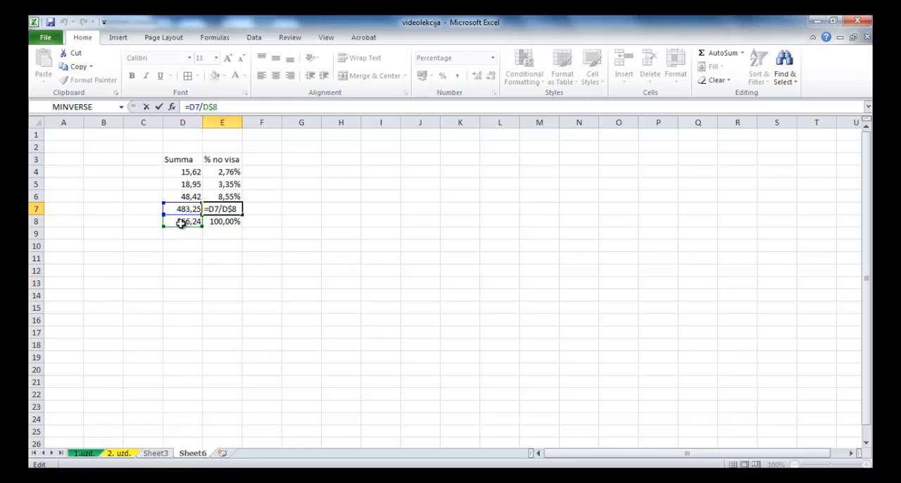
pyautogui.hotkey('ctrl', 'Return')
pyautogui.click(229, 172)
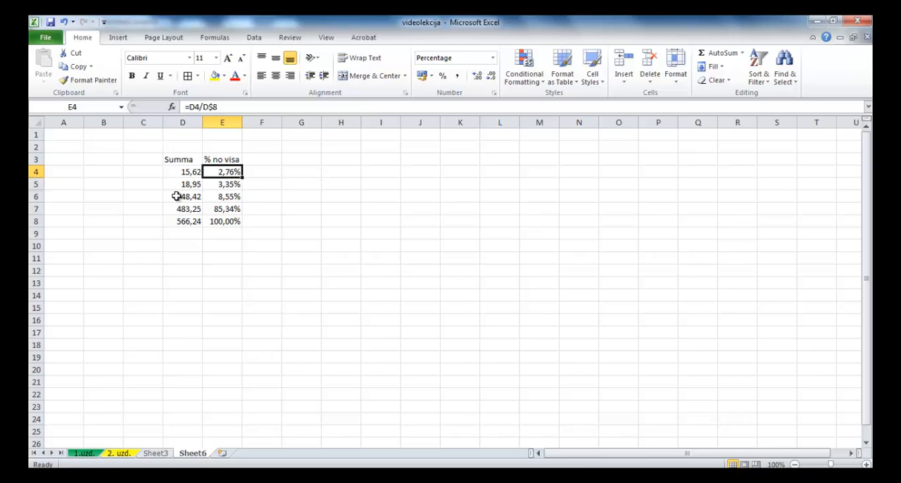
# Step: Apply all borders and a Thick Box Border to the table range D3:E8
pyautogui.moveTo(177, 161); pyautogui.dragTo(209, 218)
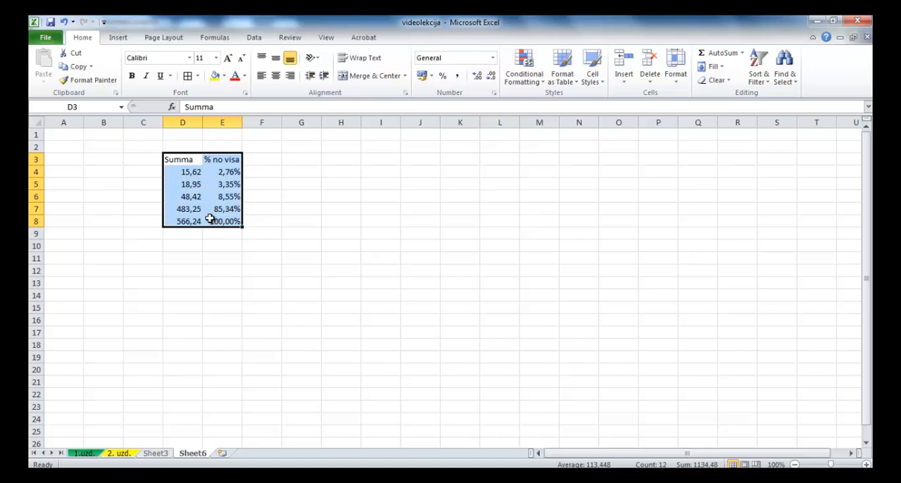
pyautogui.click(198, 76)
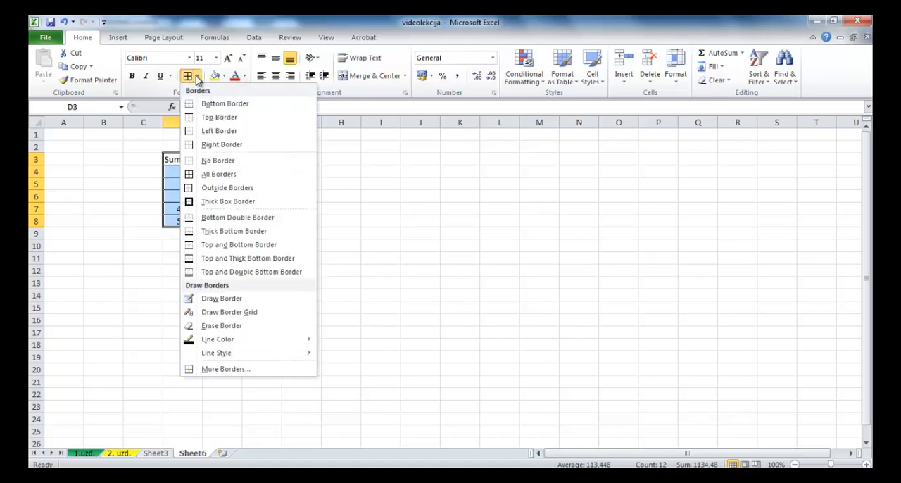
pyautogui.click(209, 202)
# Step: Add a Bottom Double Border under D7:E7 to separate the total row
pyautogui.moveTo(178, 209); pyautogui.dragTo(227, 210)
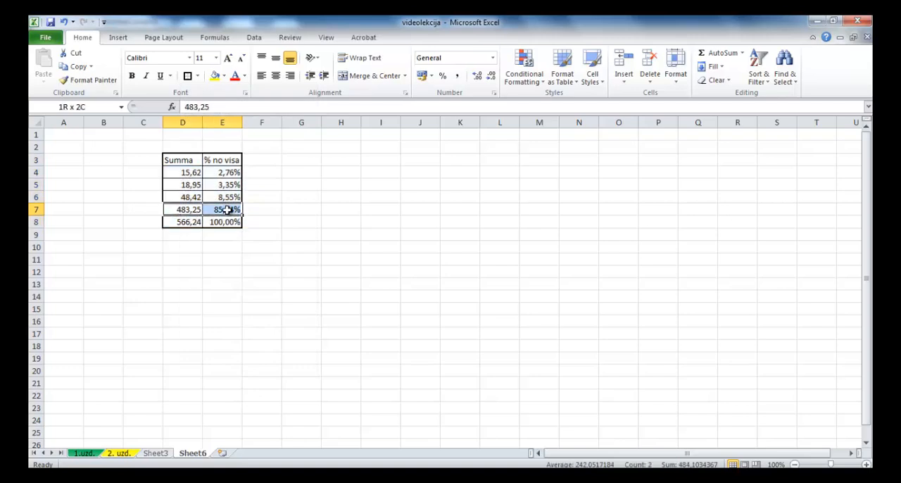
pyautogui.click(198, 76)
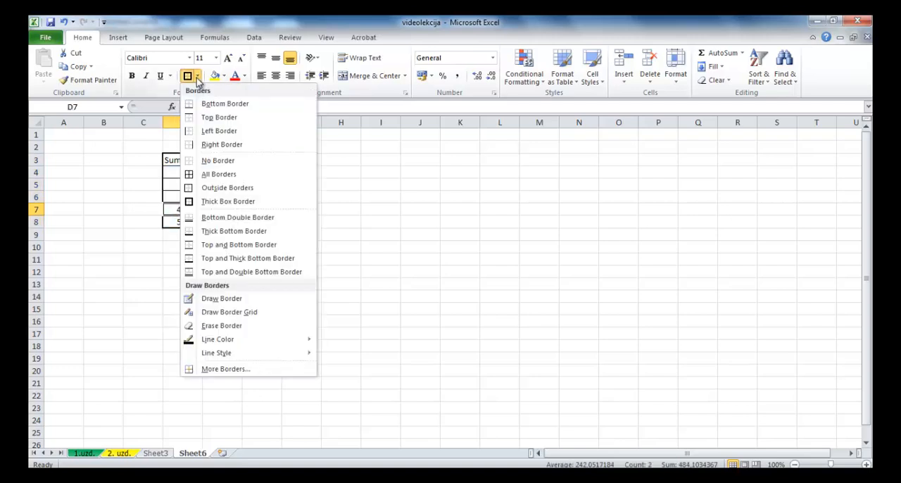
pyautogui.click(218, 219)
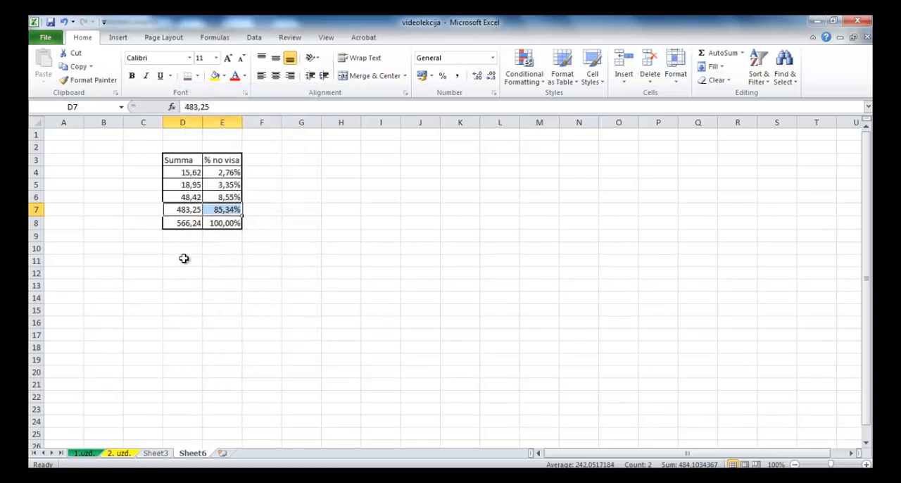
pyautogui.click(183, 259)
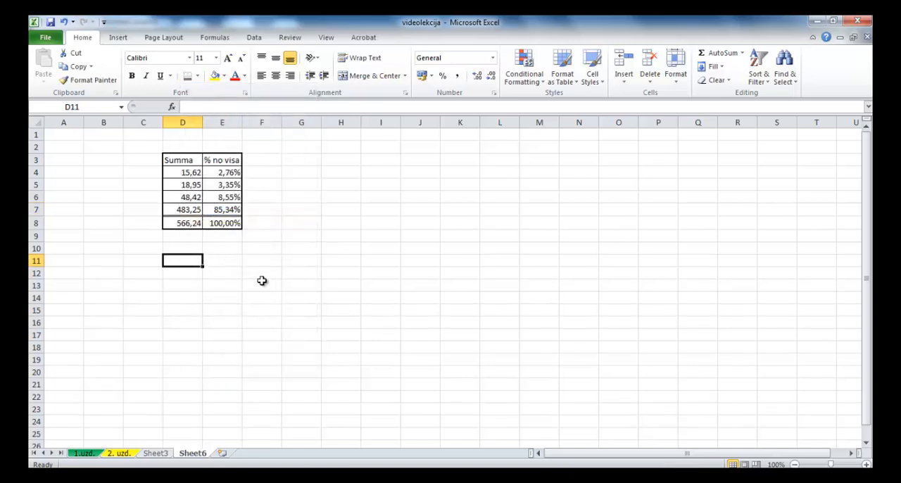
# Step: Make the headings in D3:E3 bold and centre them
pyautogui.moveTo(176, 160); pyautogui.dragTo(212, 161)
pyautogui.click(131, 75)
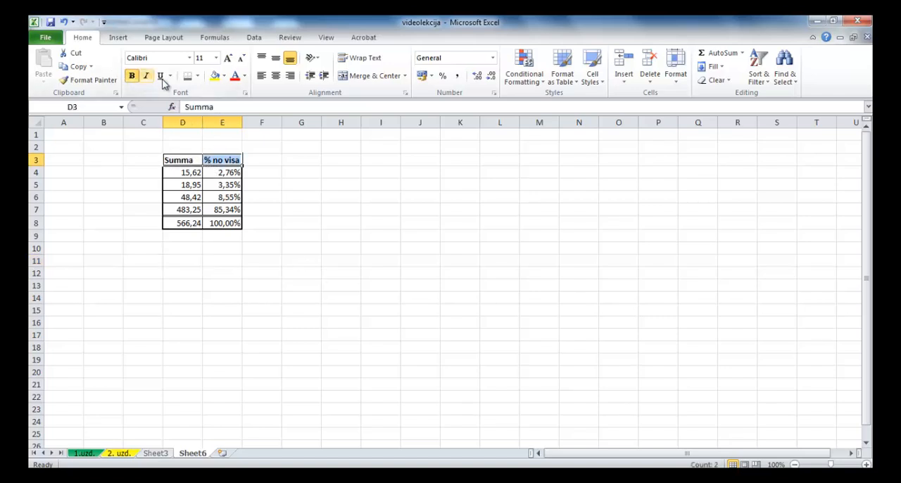
pyautogui.click(275, 75)
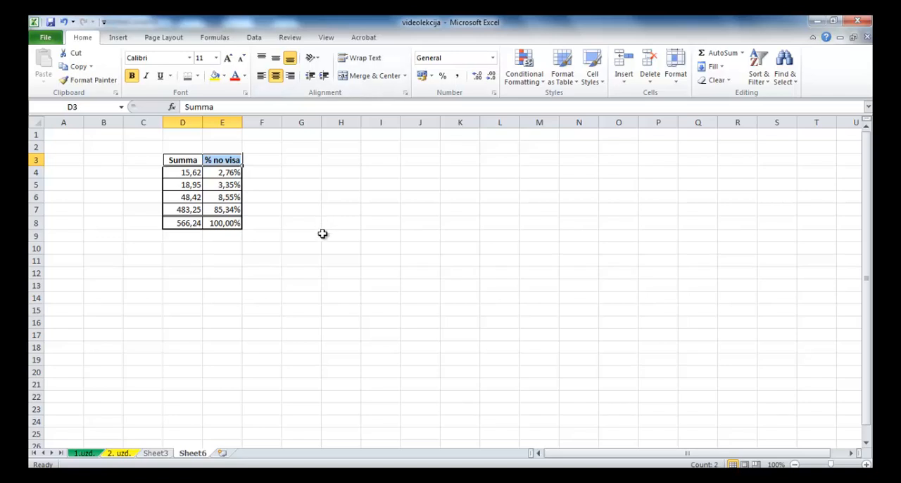
pyautogui.click(323, 233)
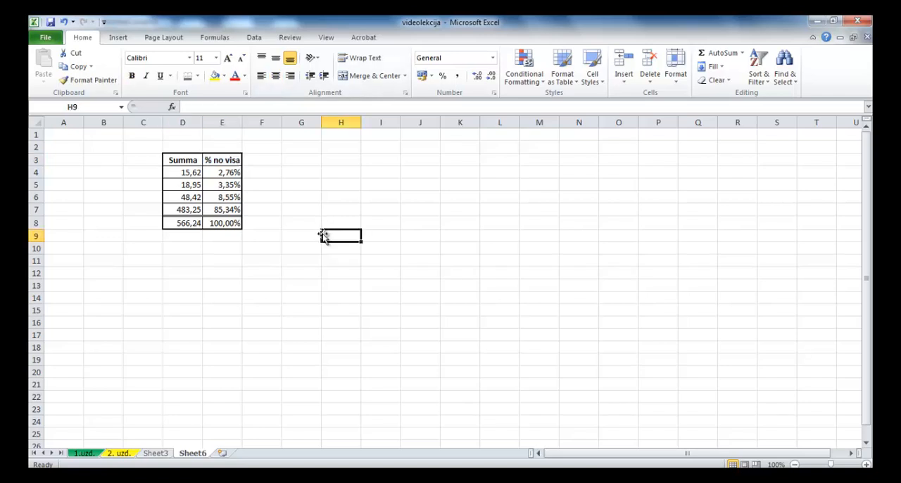
# Step: Rename the worksheet Sheet6 as "7. uzd."
pyautogui.doubleClick(191, 454)
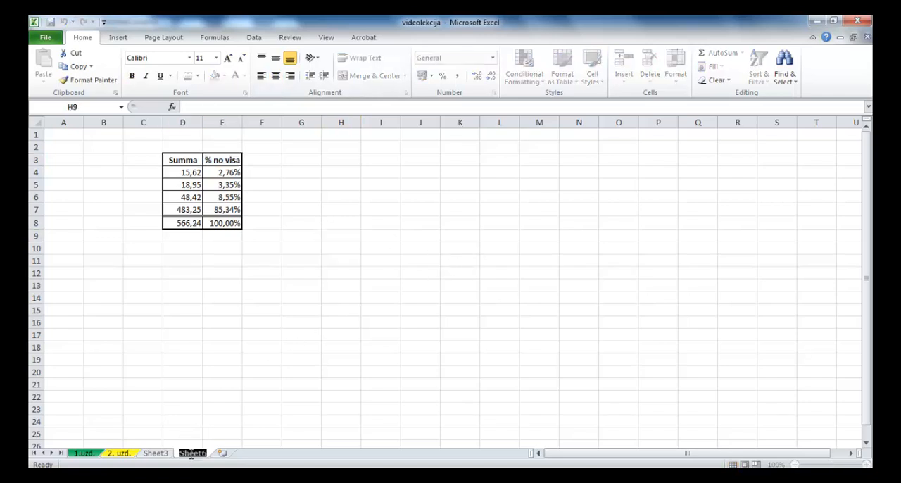
pyautogui.write('7. u')
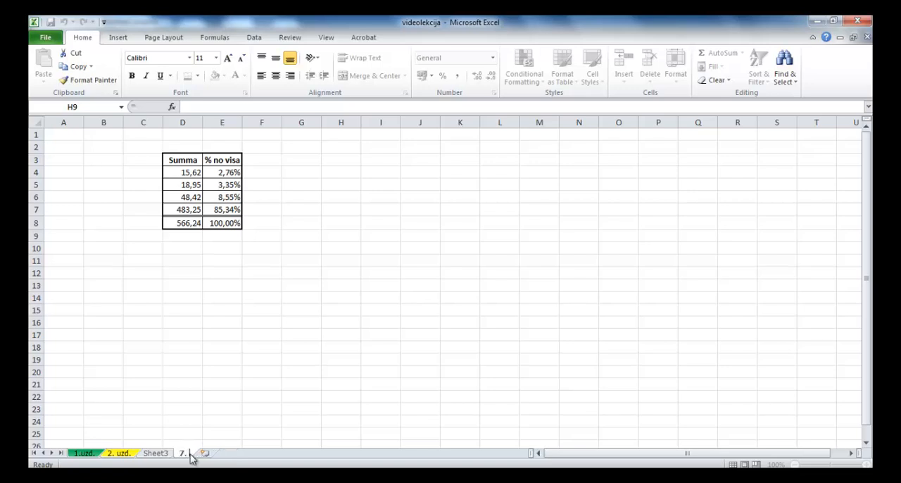
pyautogui.write('zd.')
pyautogui.click(189, 288)
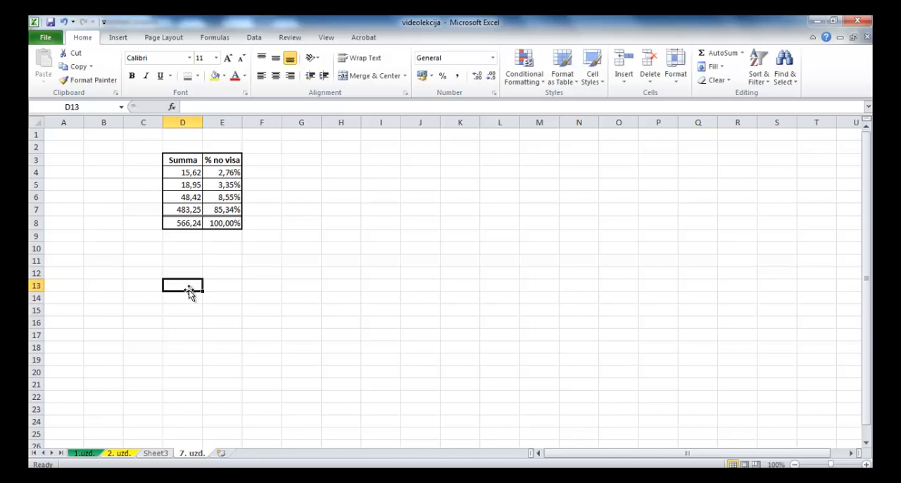